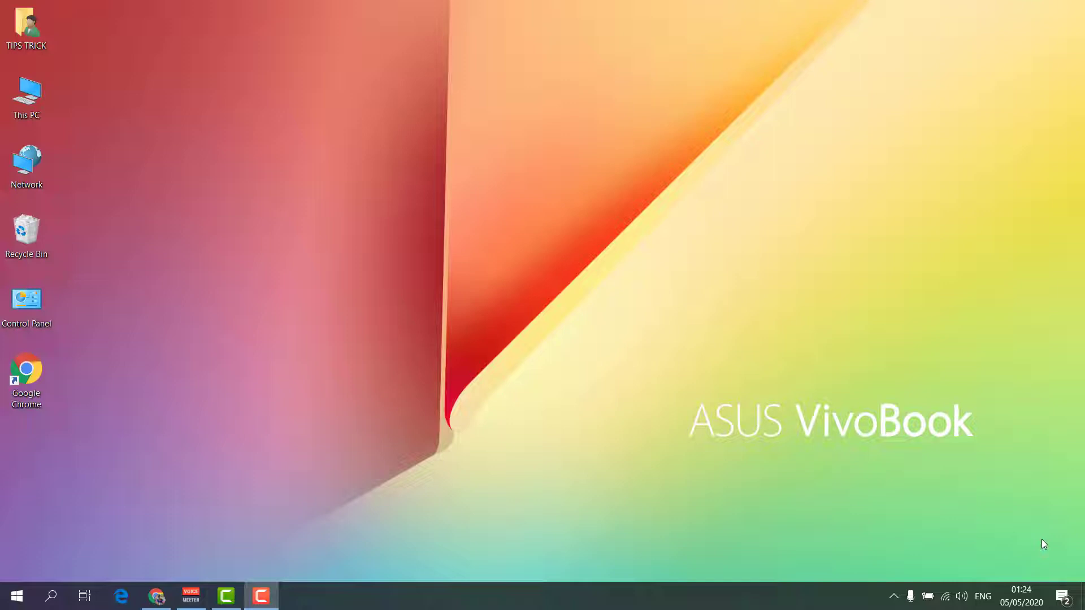
Open Task Manager from the taskbar and end the Google Chrome task.
right_click(734, 603)
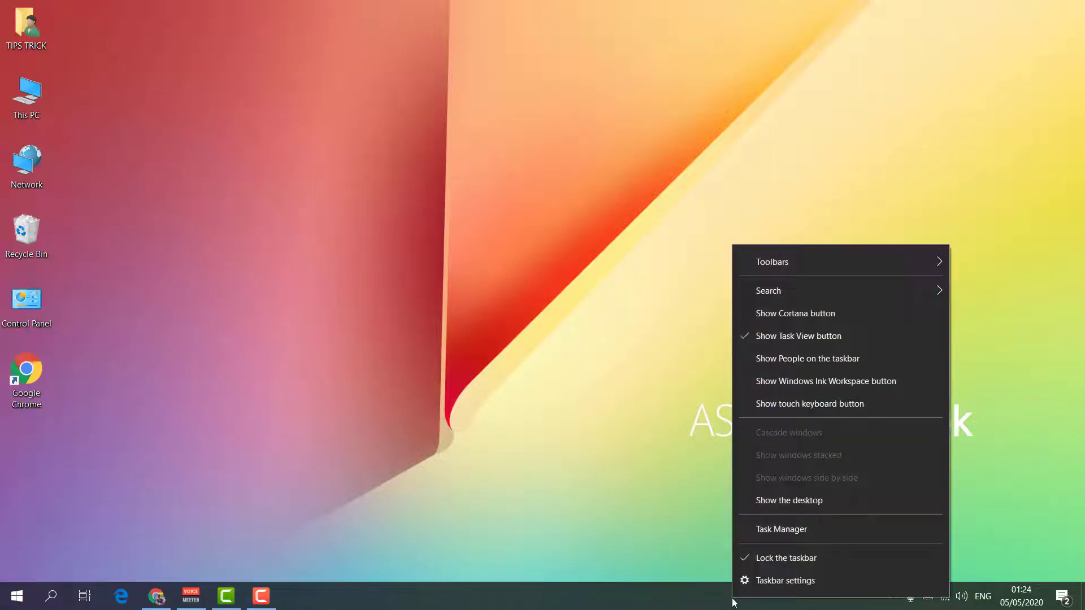
click(796, 534)
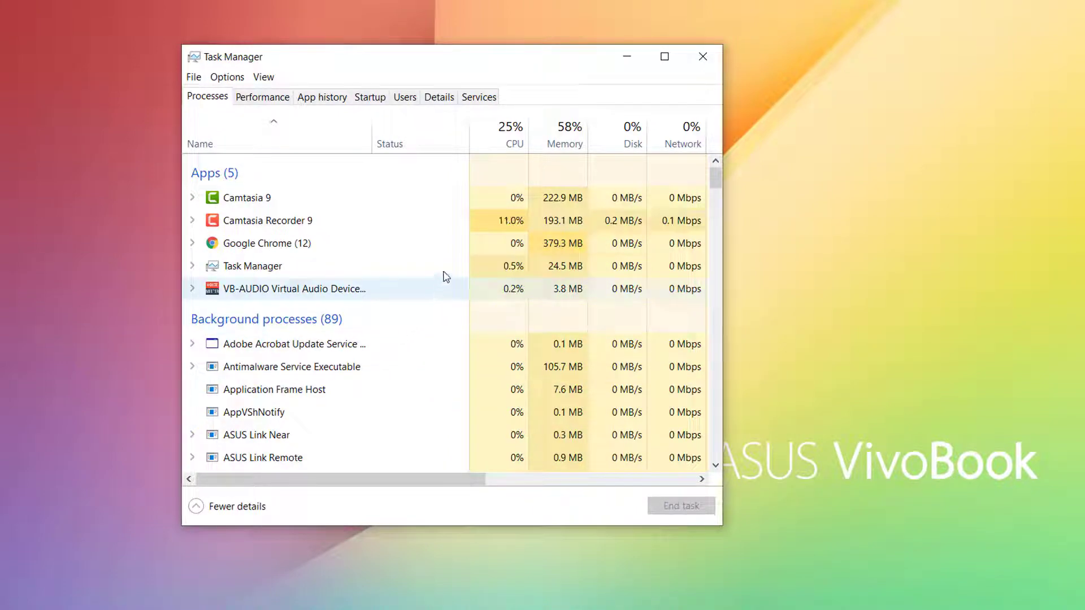
click(339, 248)
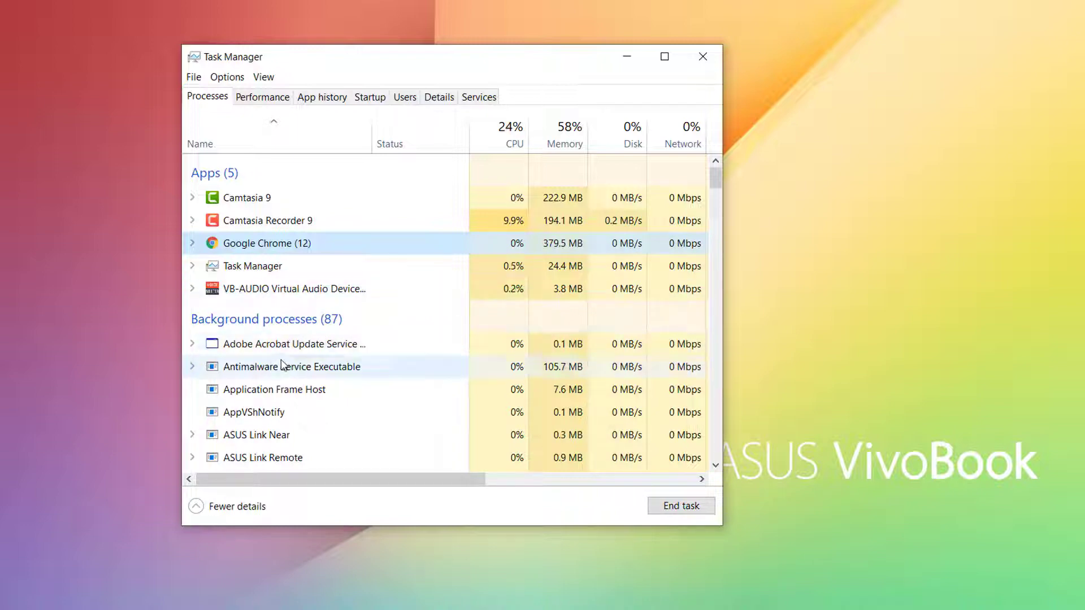
right_click(303, 242)
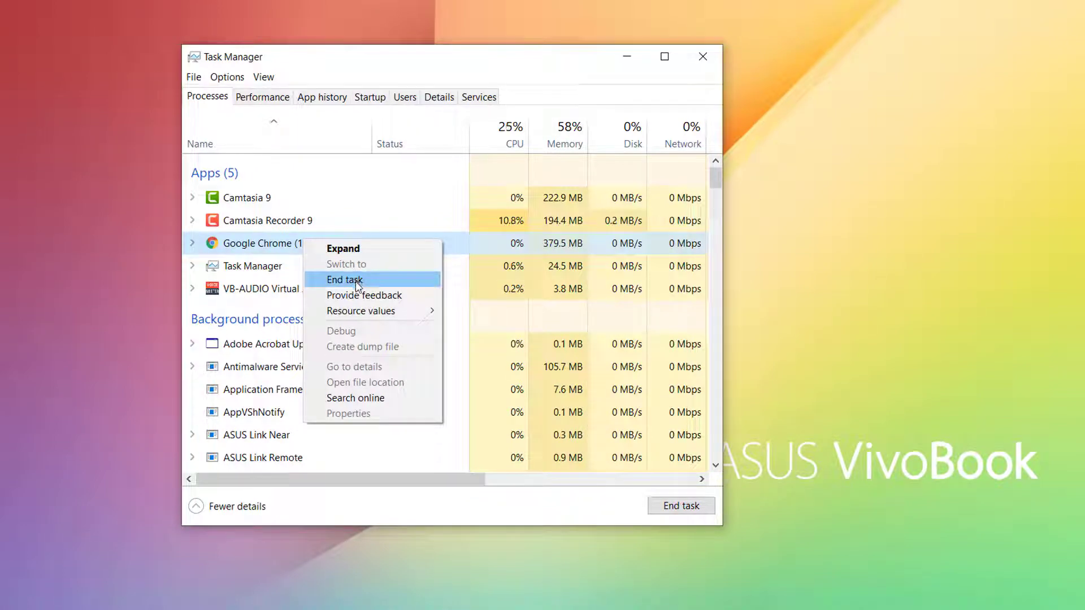
click(357, 281)
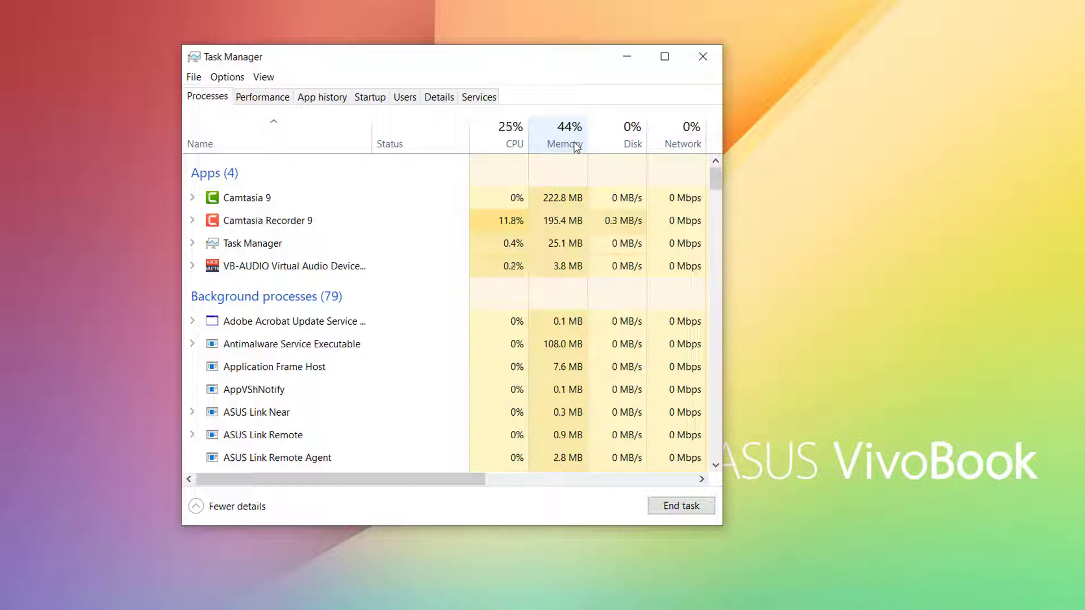
Close Task Manager and launch Registry Editor with regedit from the Run box.
click(699, 57)
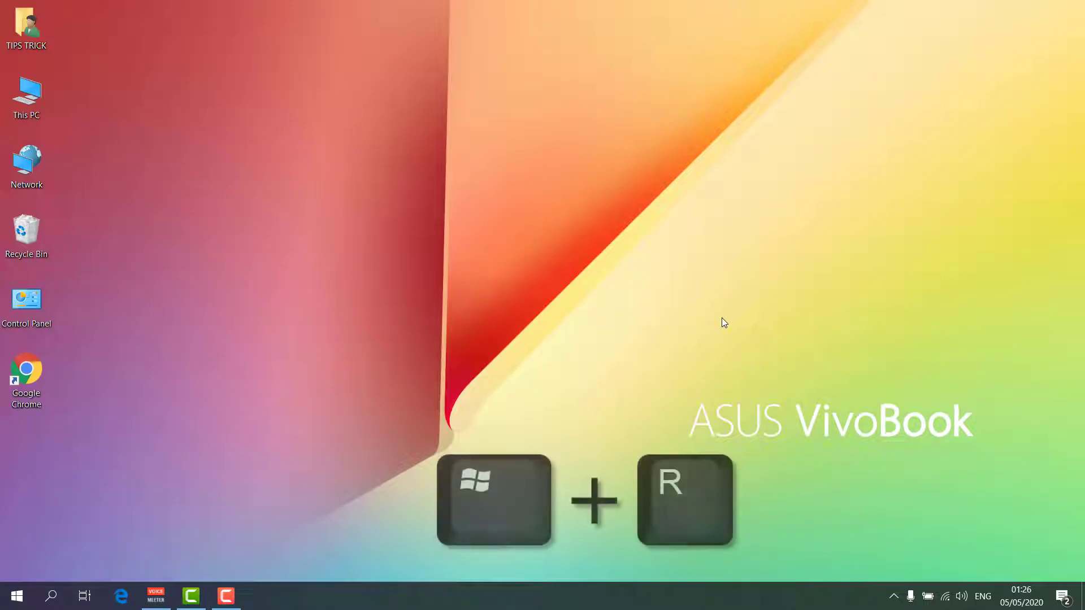
key(super+r)
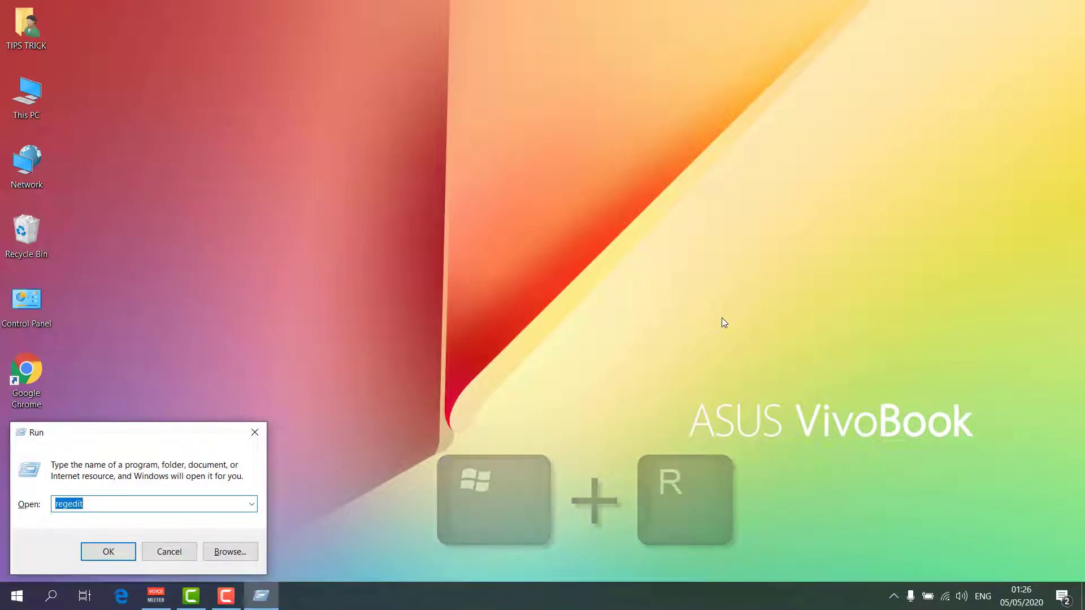
text(regedit)
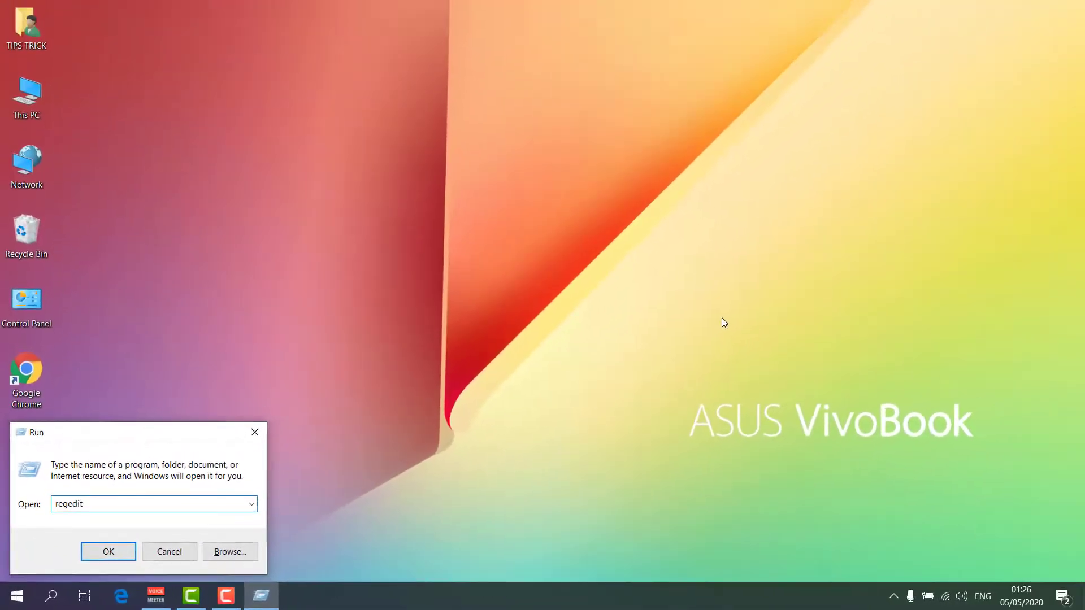
key(Return)
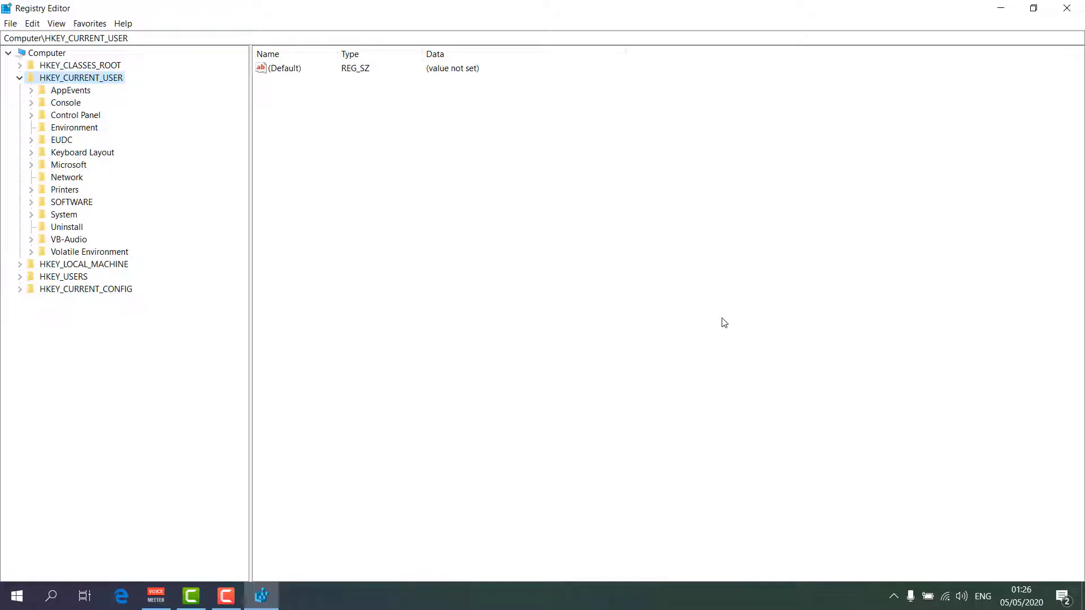
Navigate to HKEY_LOCAL_MACHINE\SYSTEM\ControlSet001\Services\Ndu.
click(20, 78)
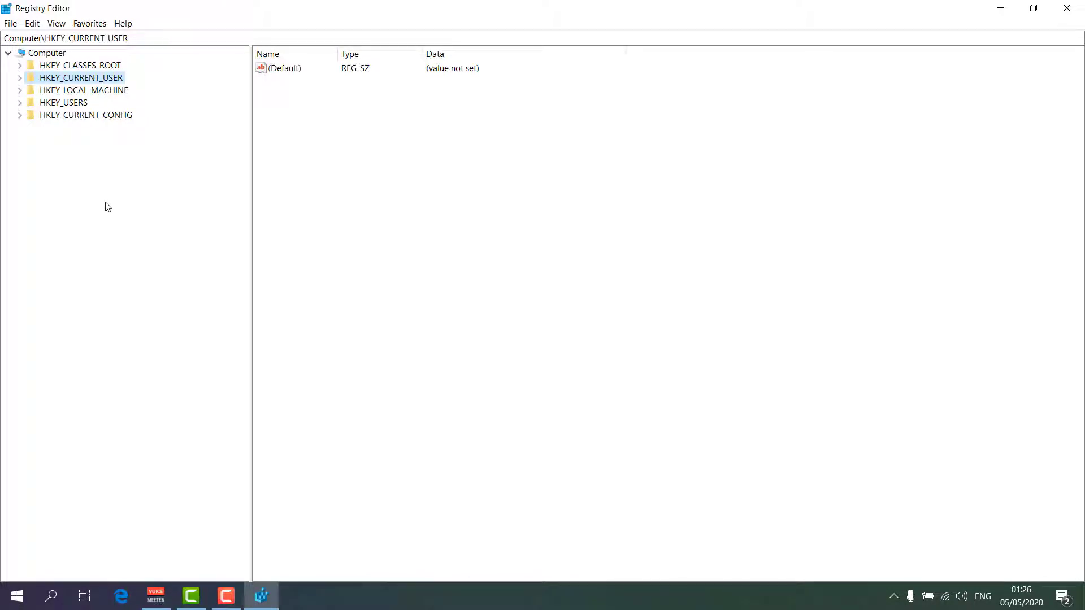
click(20, 91)
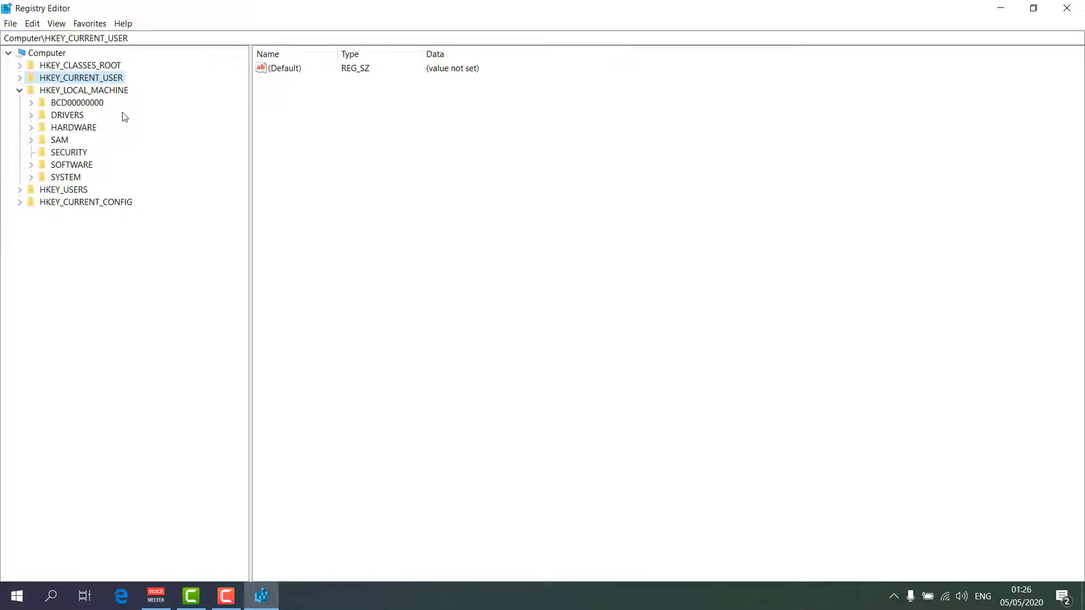
click(32, 178)
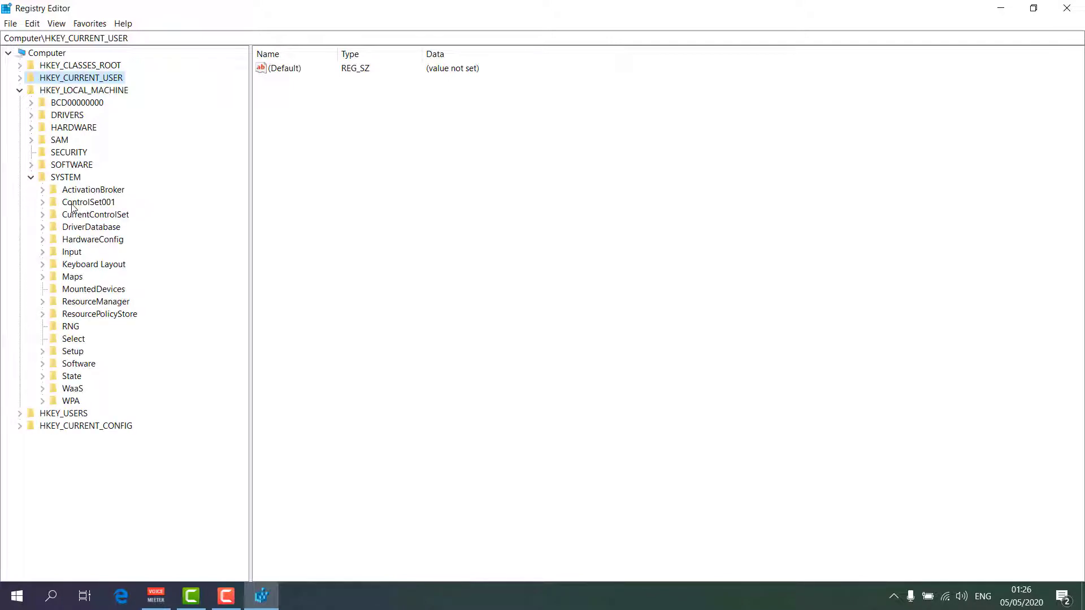
click(71, 205)
click(45, 203)
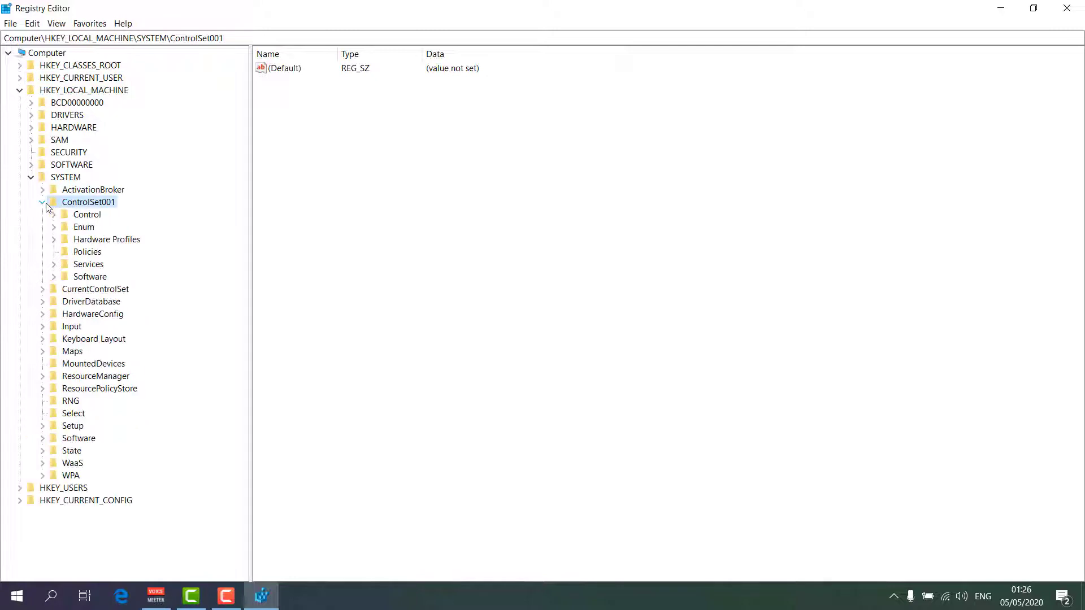
click(54, 264)
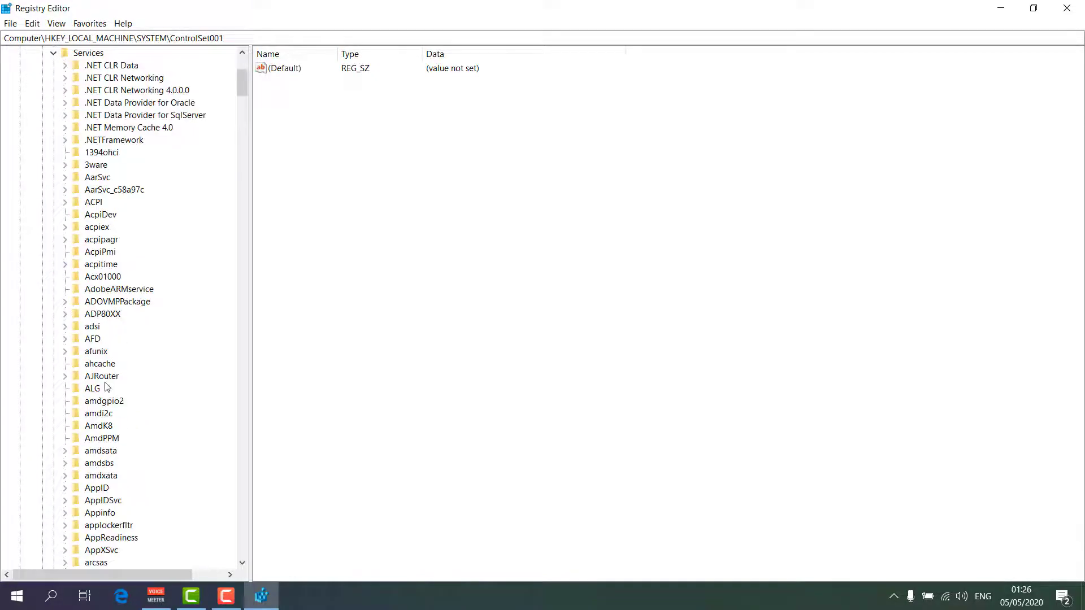
click(97, 399)
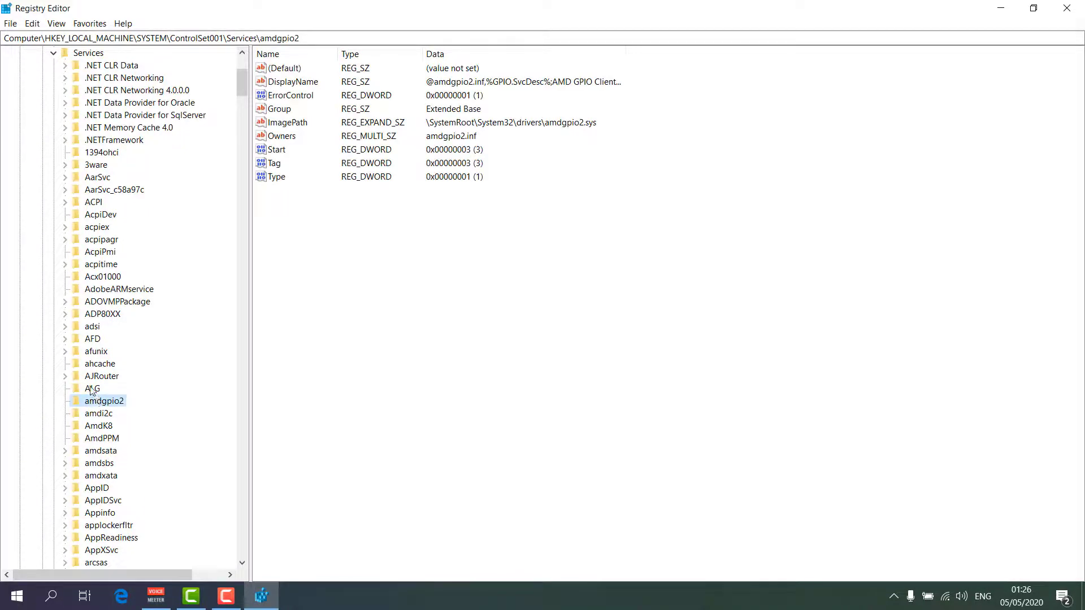
key(n)
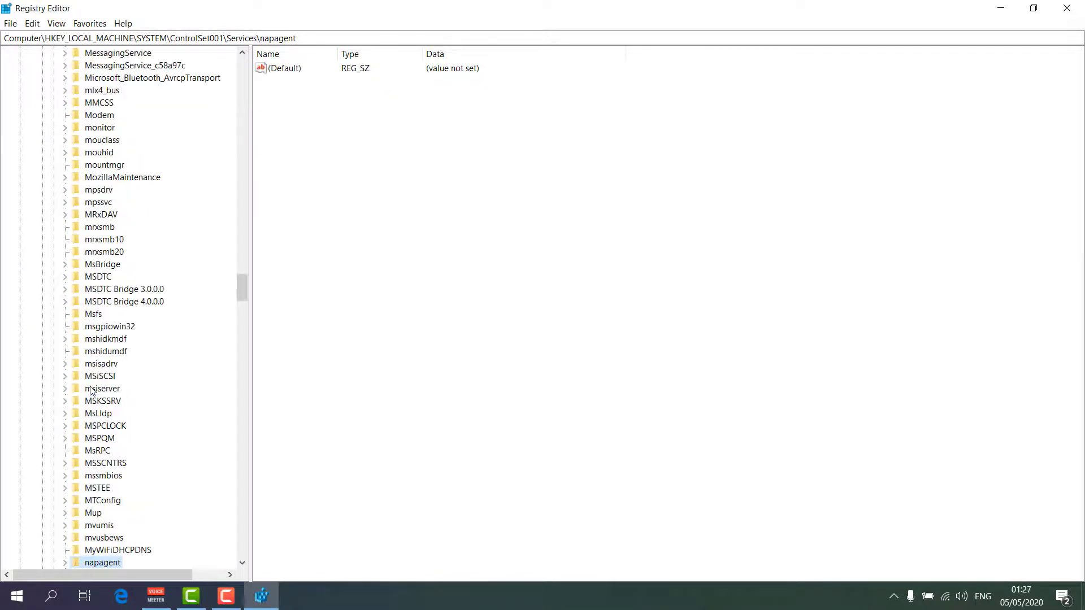
scroll(92, 390, down, 7)
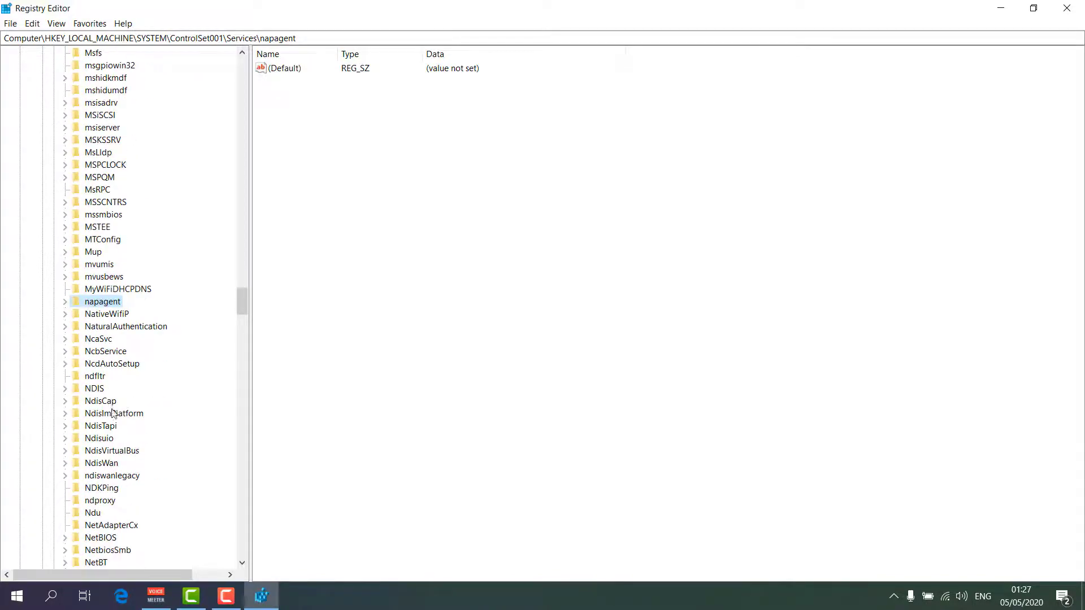
click(94, 514)
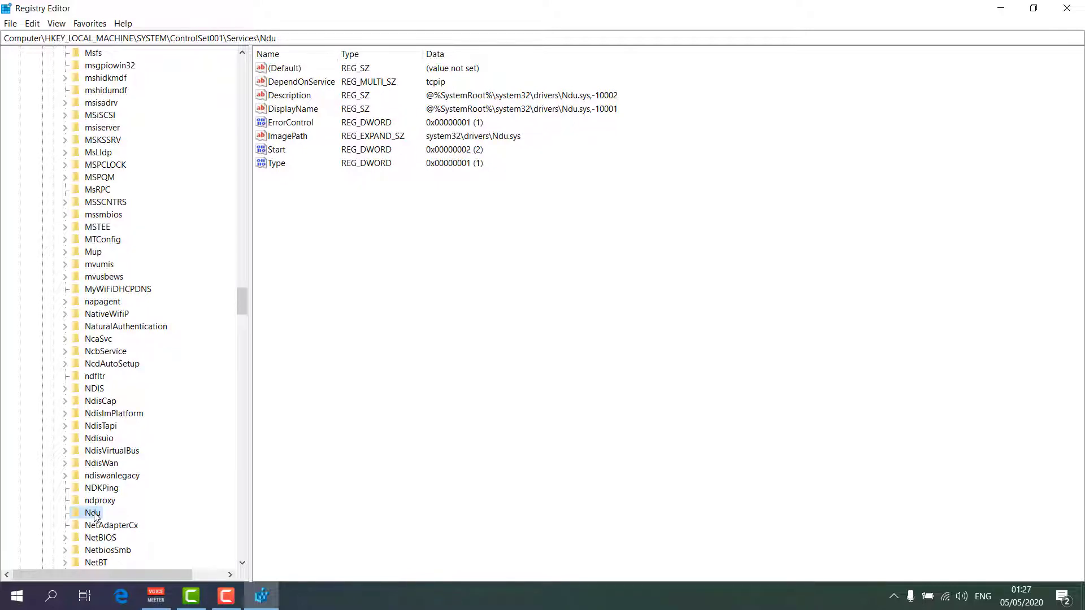
Enter 4 as the Ndu Start value data, dismiss the editor, and close Registry Editor.
click(278, 150)
right_click(282, 152)
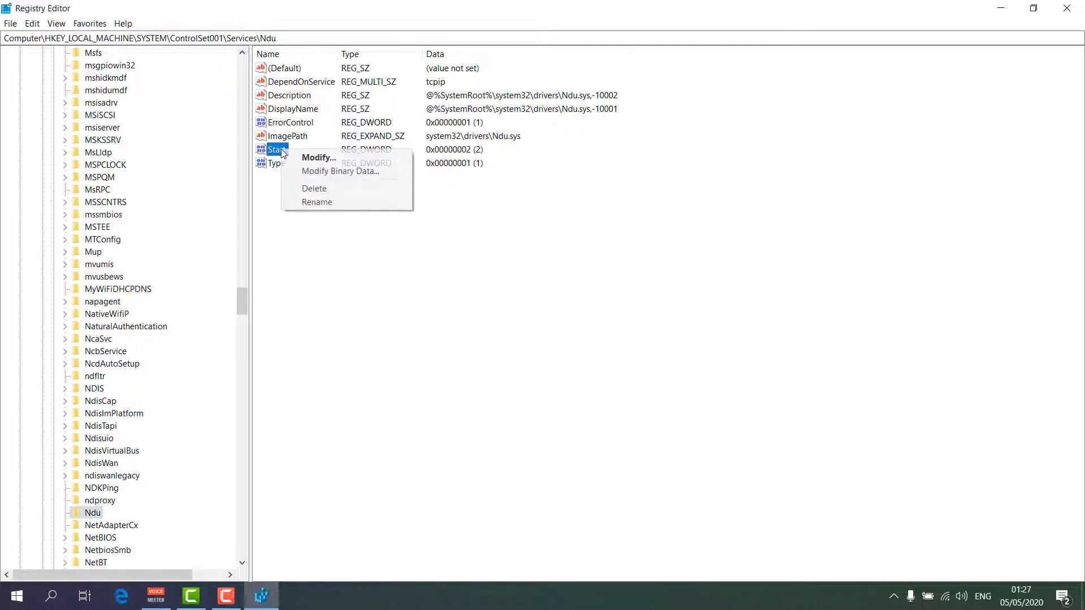
click(313, 160)
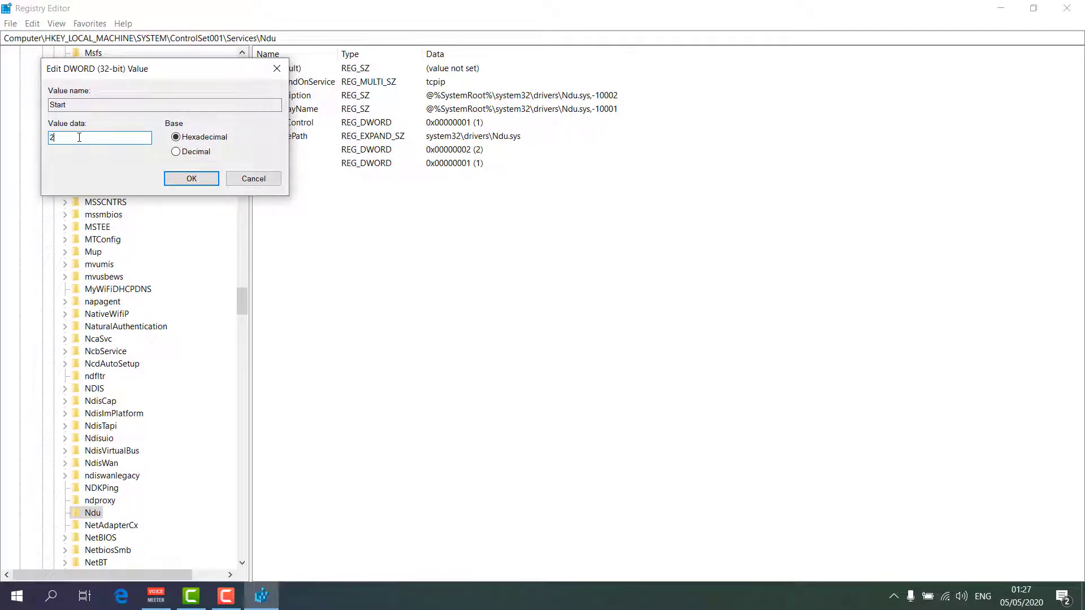
text(4)
click(254, 178)
click(1067, 8)
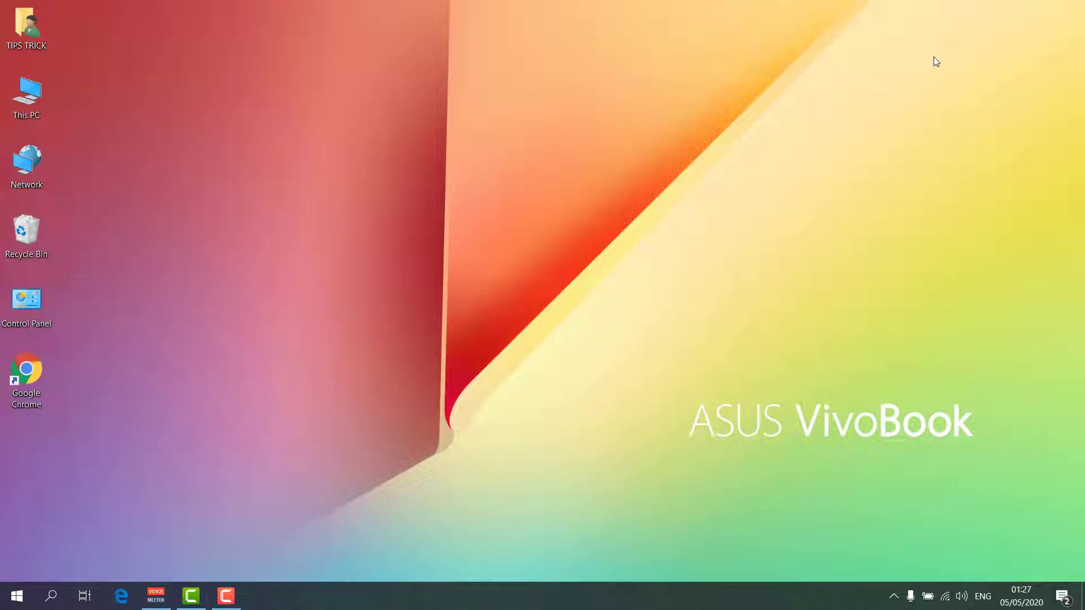
Launch the Services app from search and select the SysMain service.
click(52, 603)
text(serv)
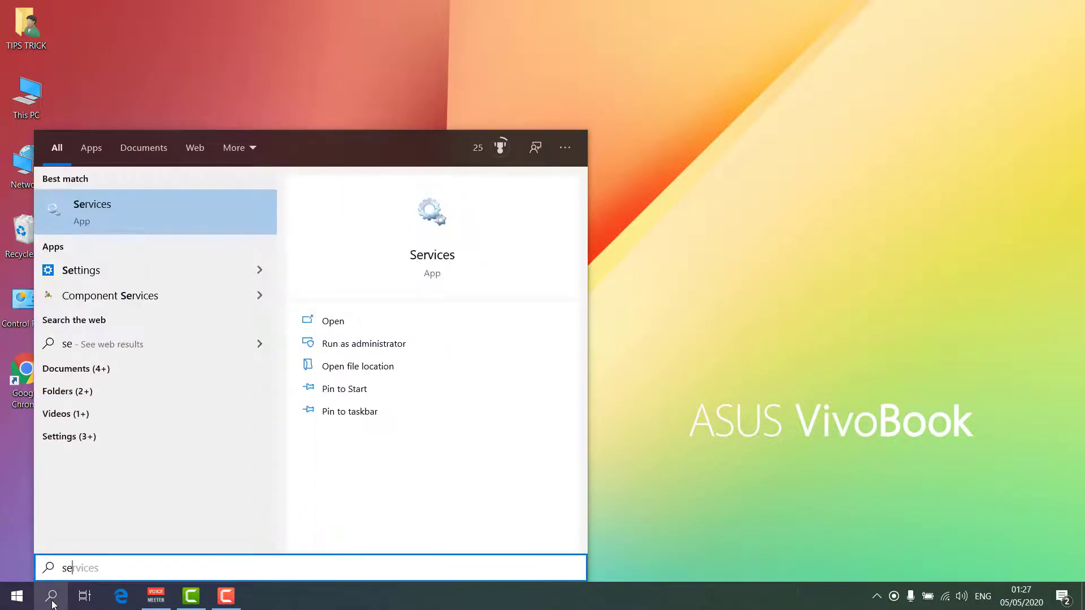
click(204, 225)
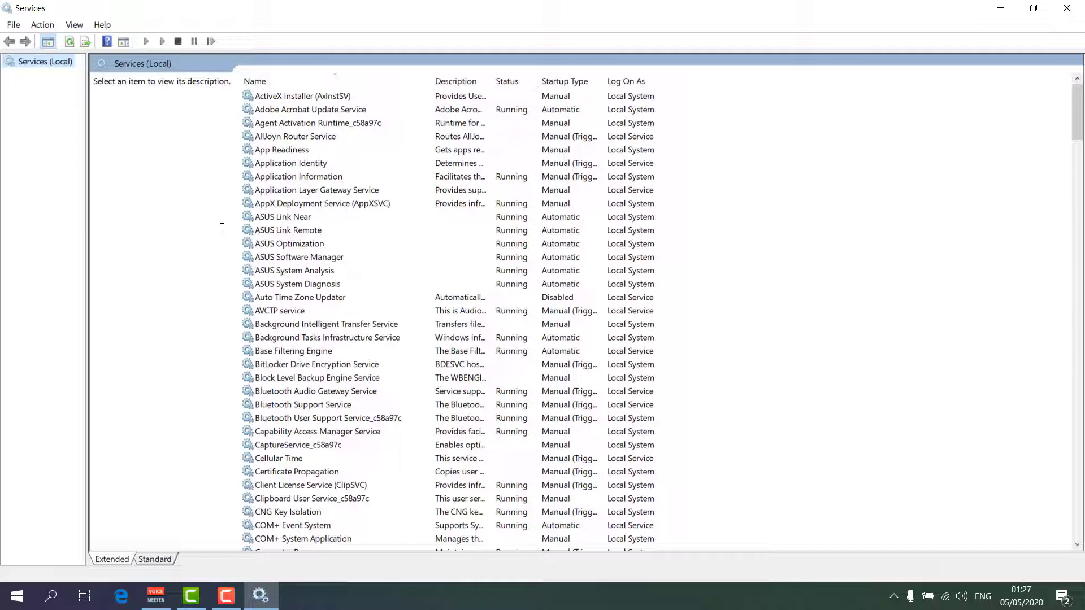
click(309, 244)
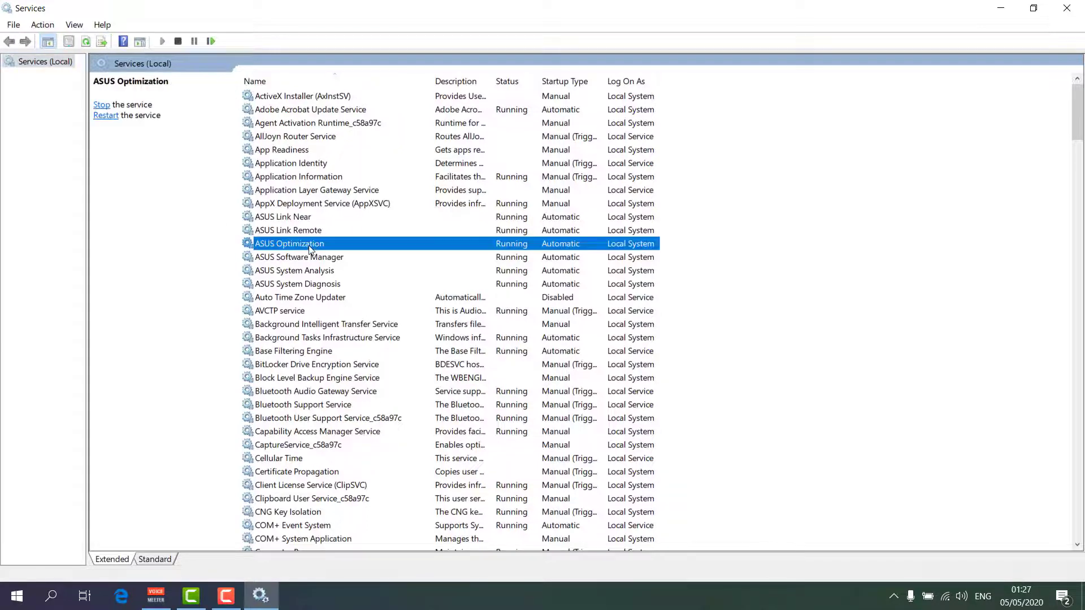
key(s)
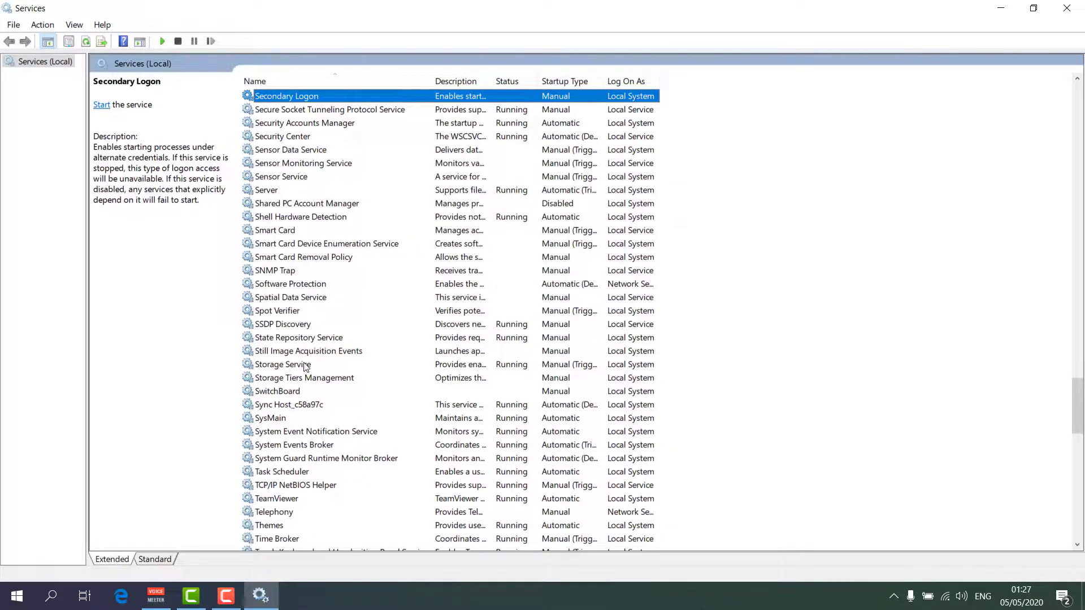
scroll(305, 368, down, 1)
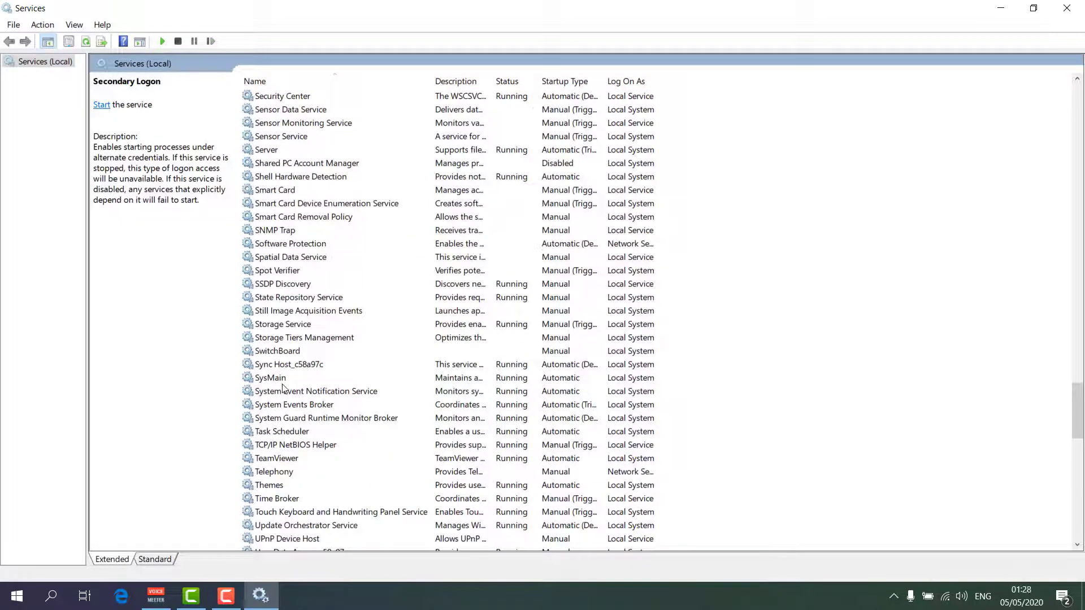
click(285, 382)
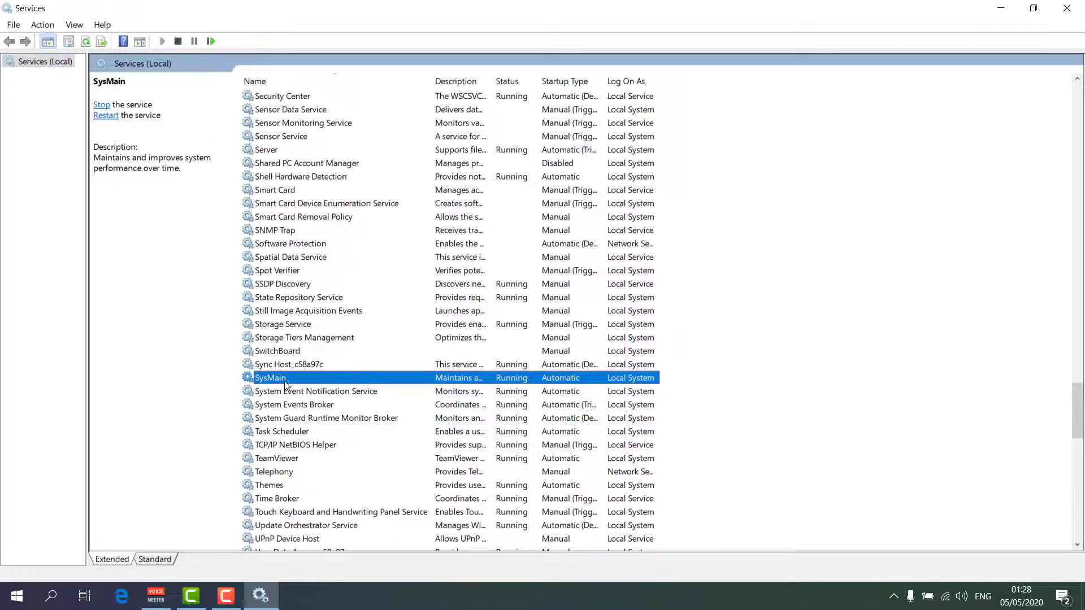
Pick Disabled as SysMain's startup type, then cancel the dialog and close Services.
double_click(285, 382)
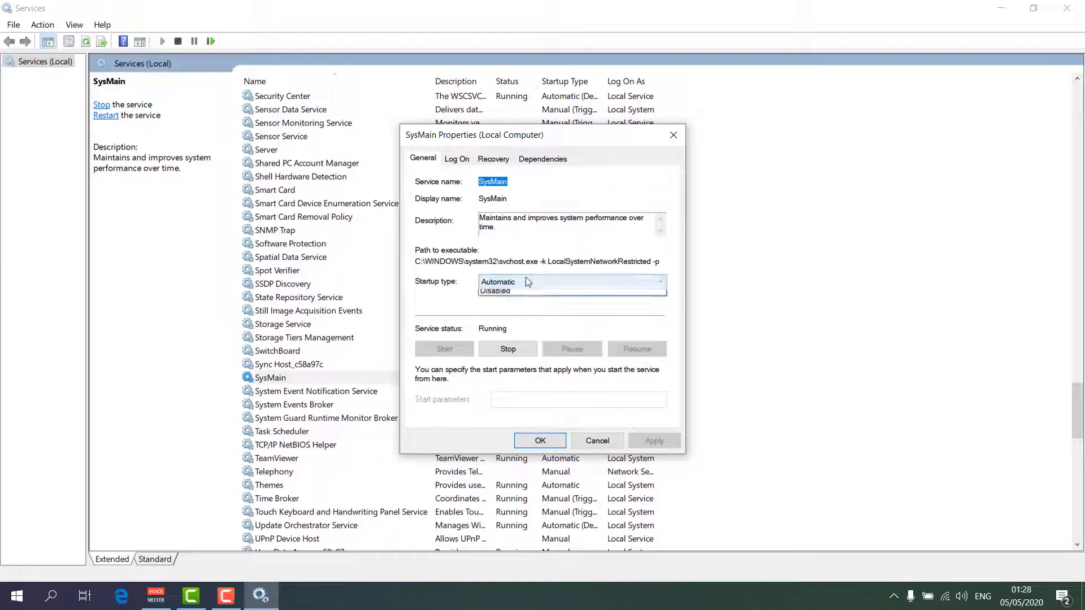
click(525, 278)
click(518, 322)
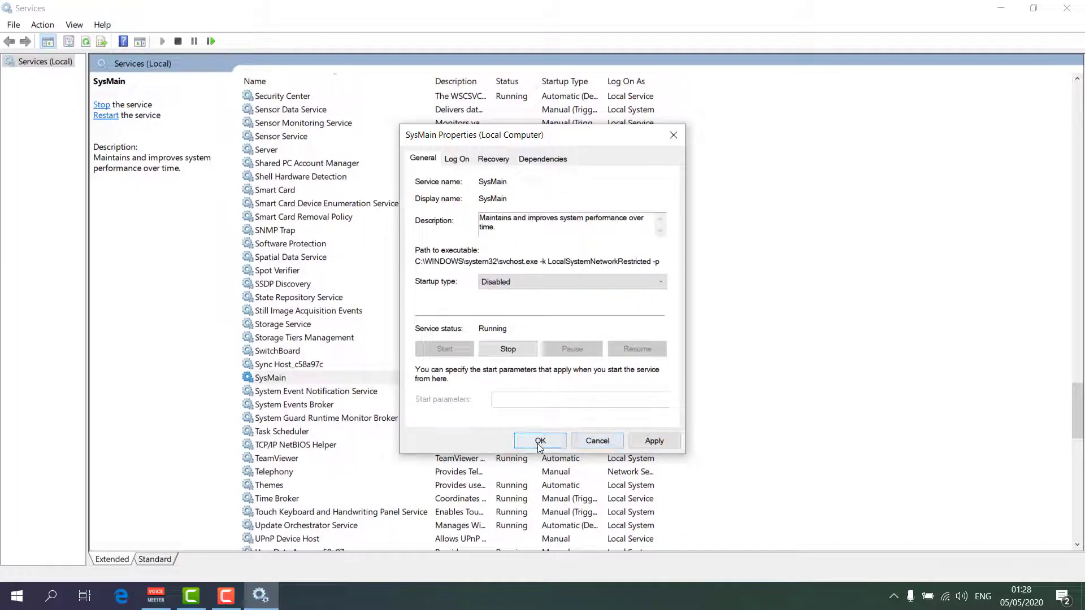
click(599, 441)
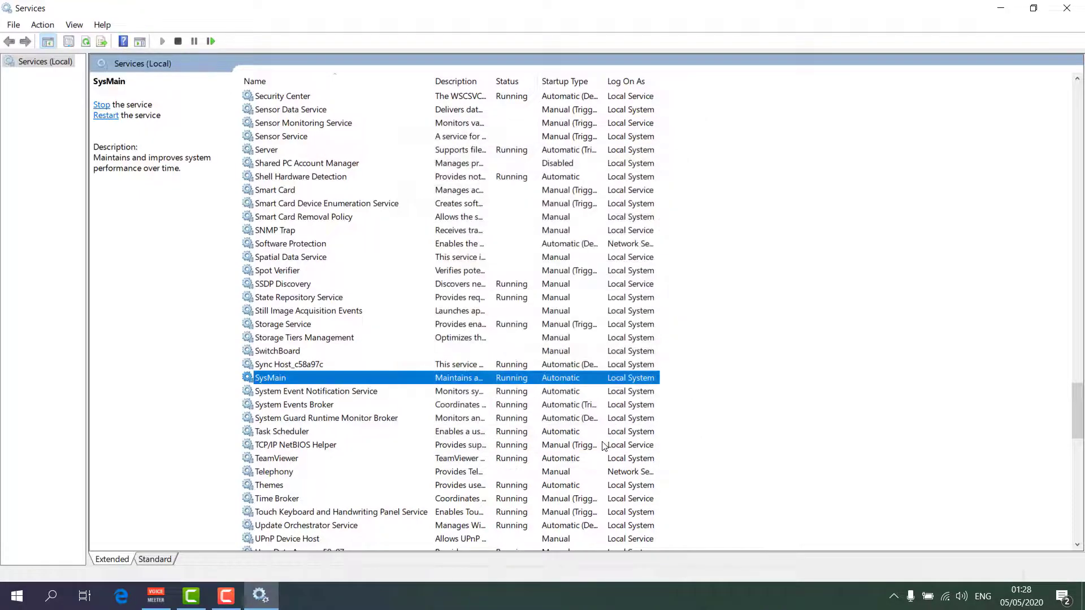
click(1059, 8)
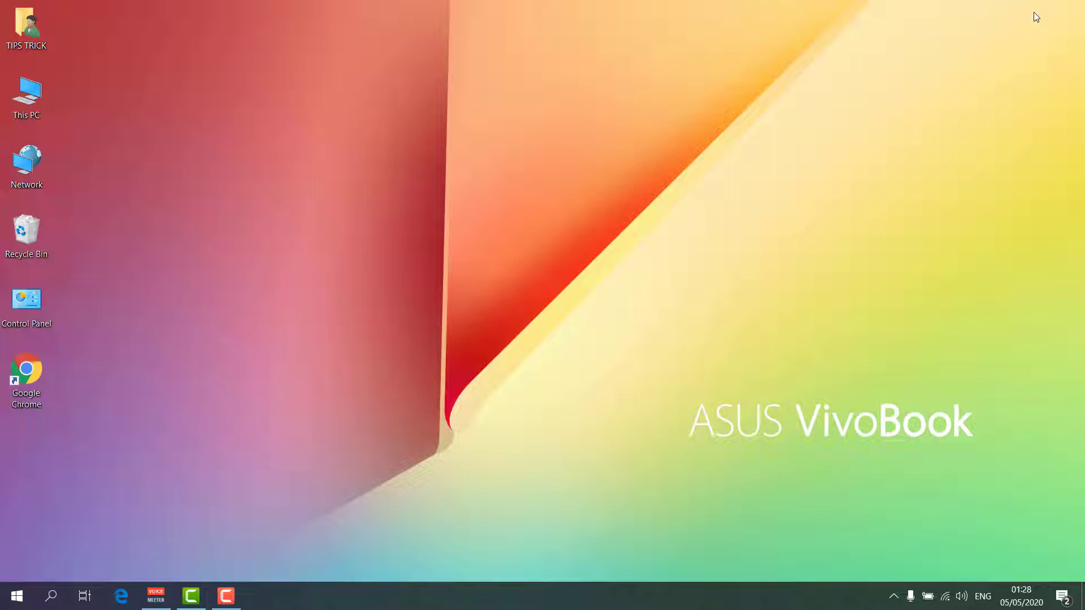
Set visual effects to Adjust for best performance in advanced system settings, then close both dialogs.
click(51, 597)
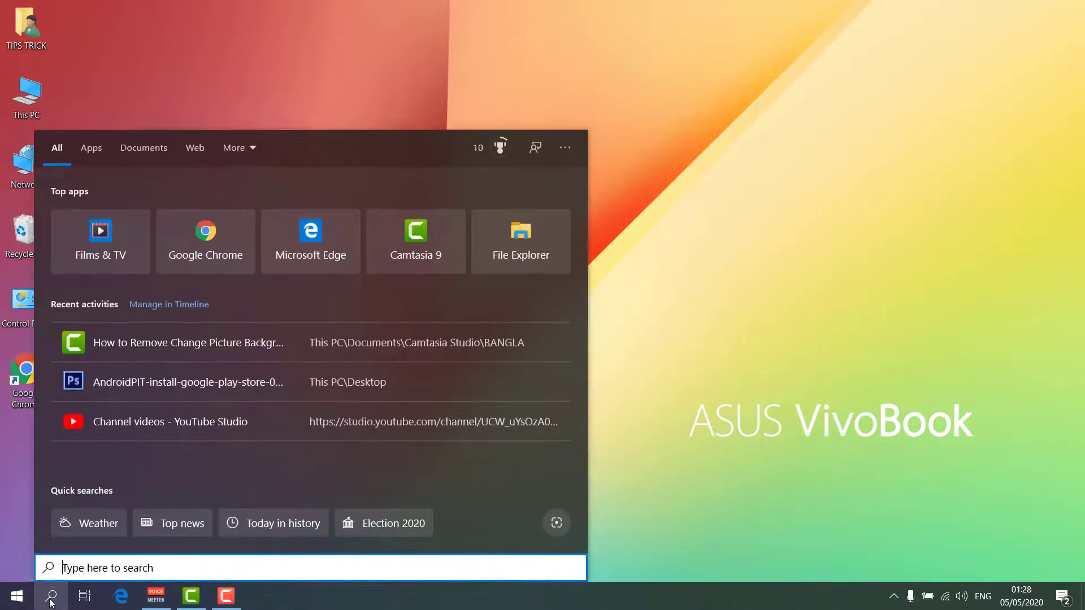
text(adv)
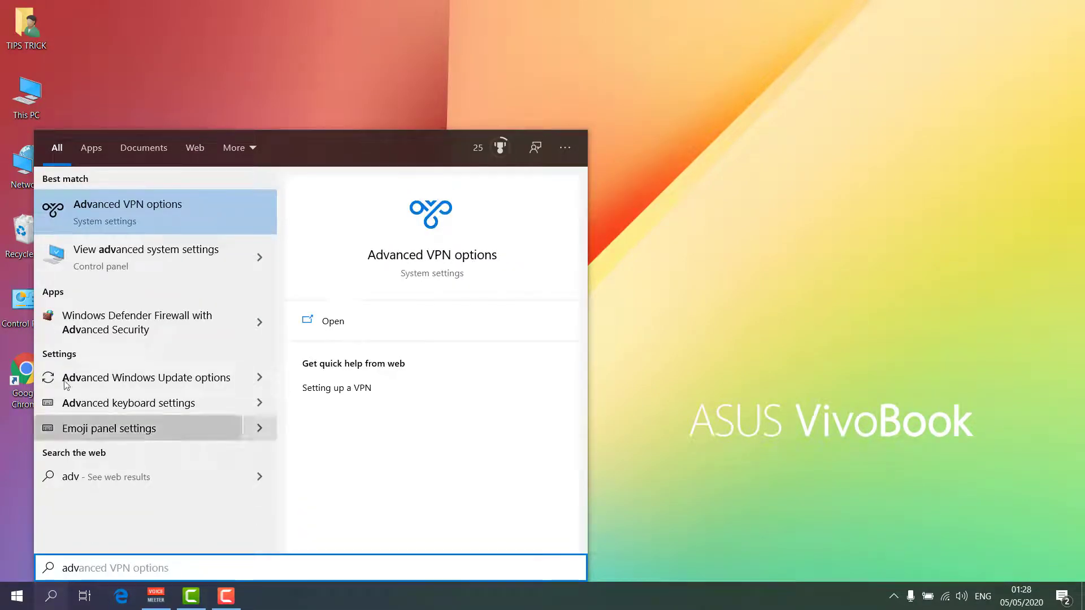
click(131, 253)
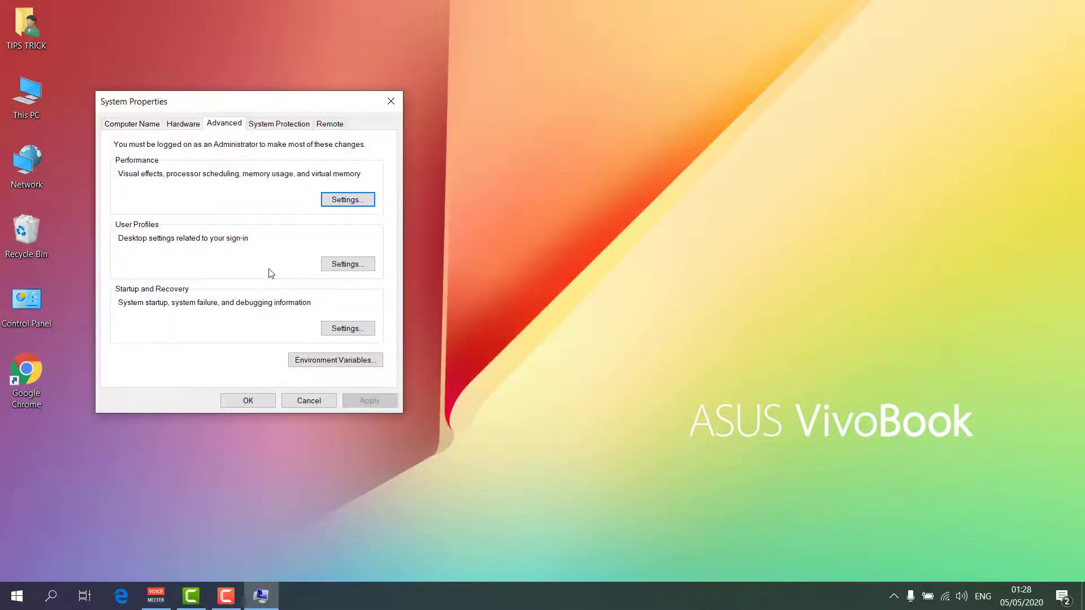
drag(248, 97, 465, 112)
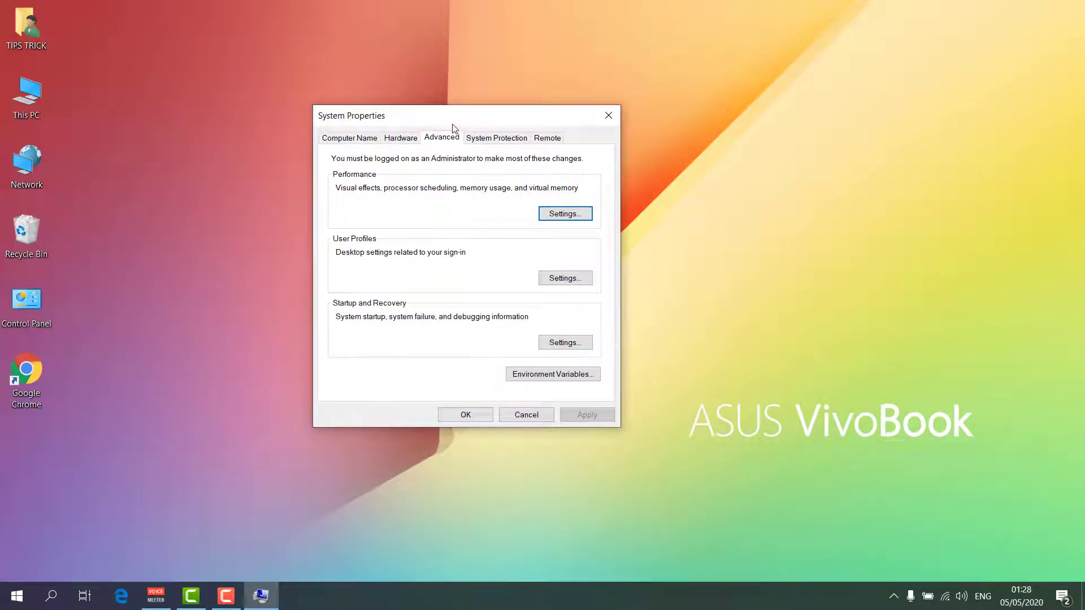
click(569, 218)
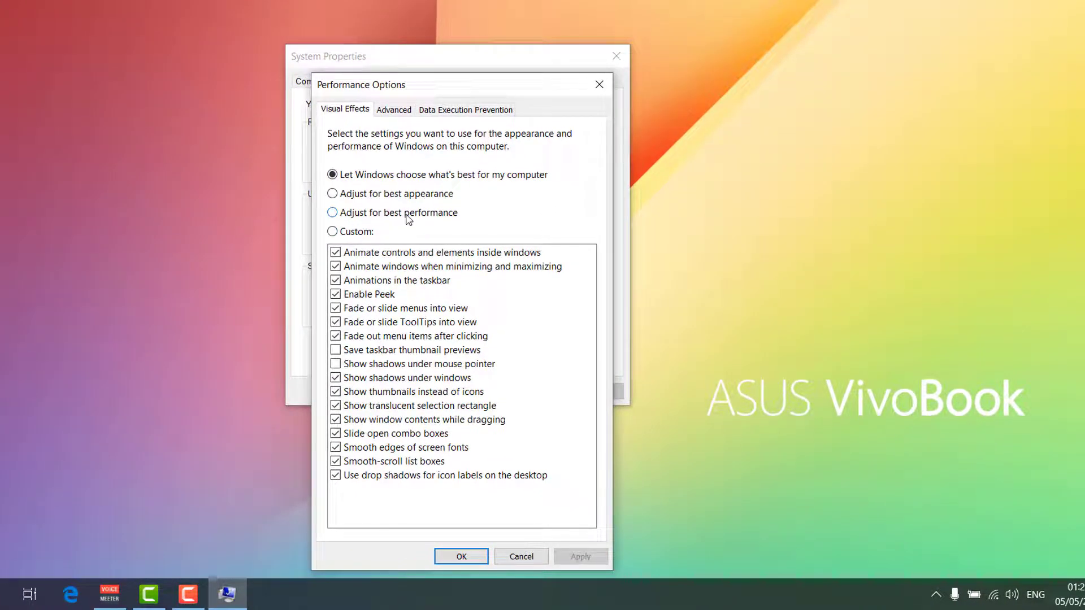
click(409, 217)
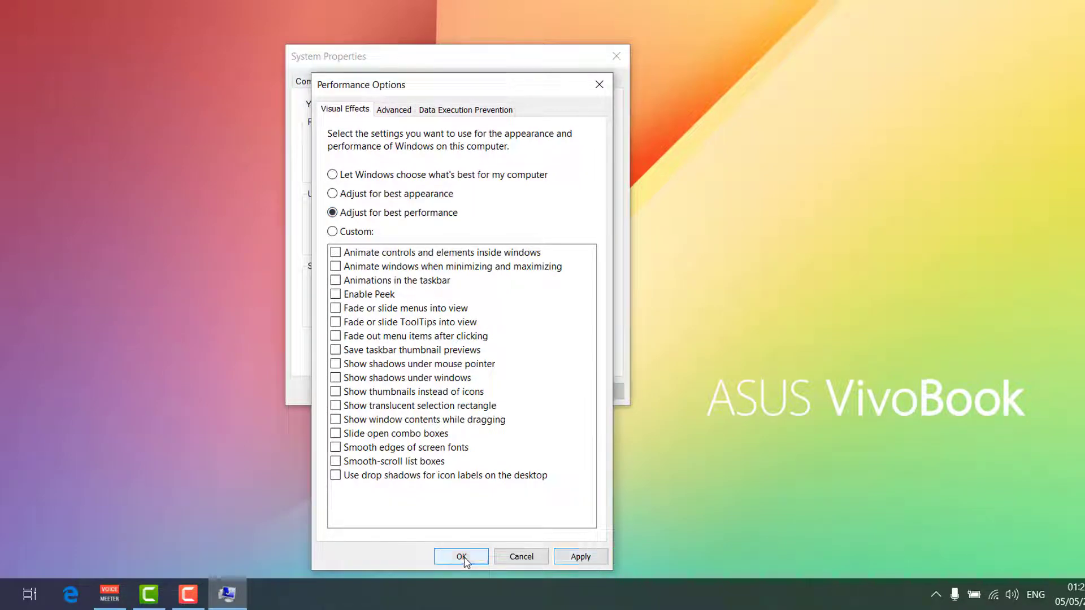
click(507, 559)
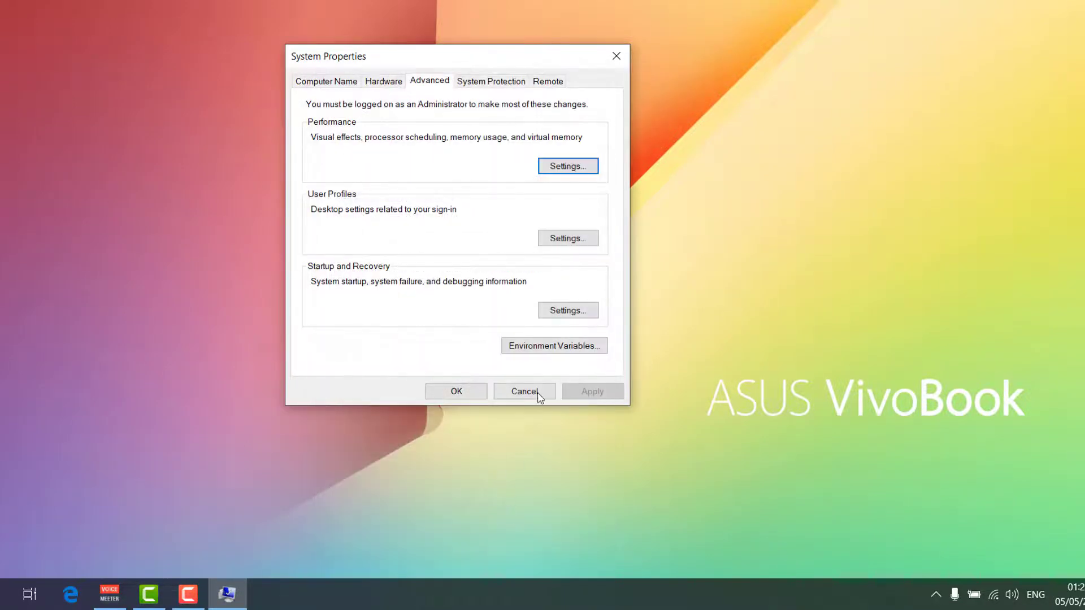
click(531, 393)
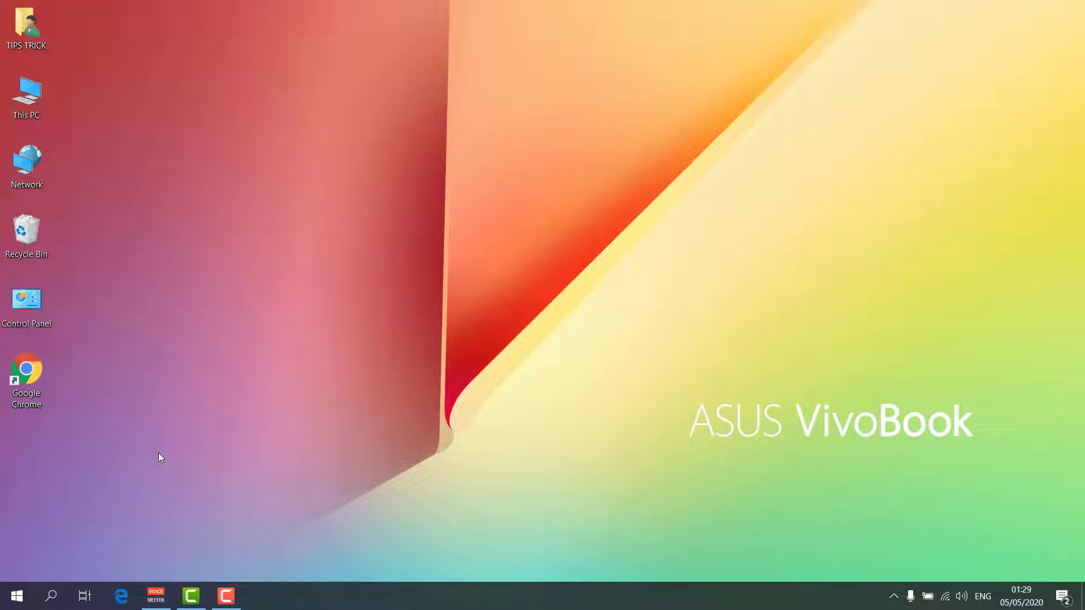
Launch Registry Editor again from the Run prompt with regedit.
key(super+r)
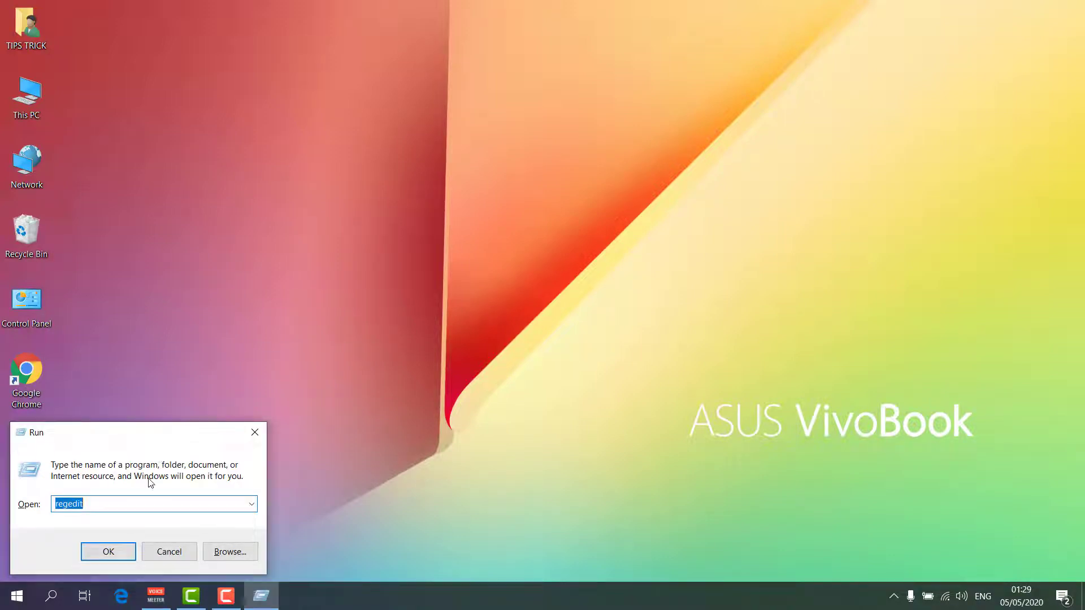
click(134, 506)
click(123, 557)
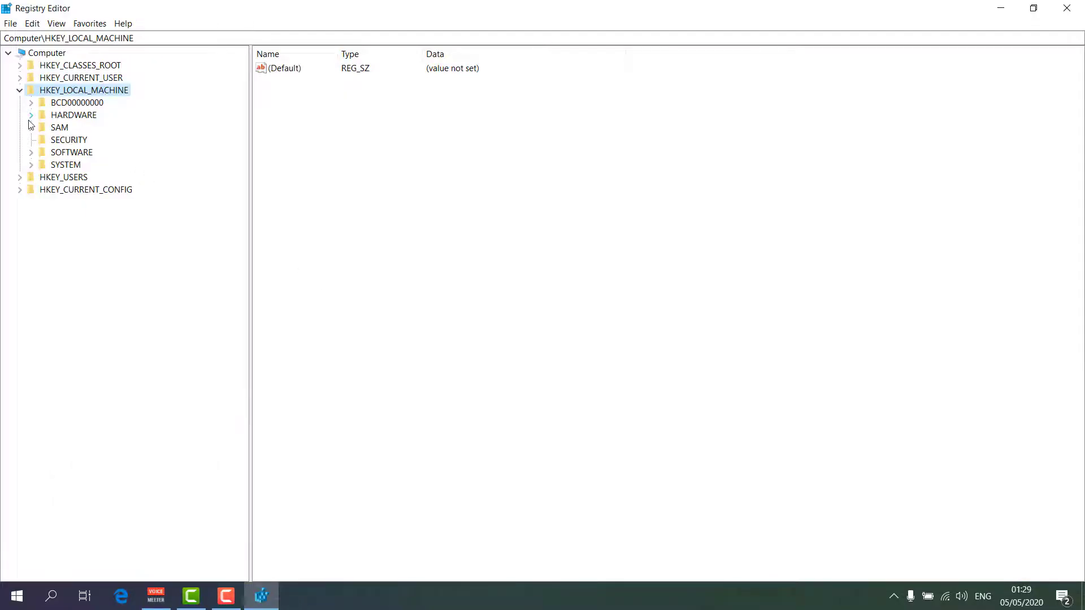
Browse to HKEY_LOCAL_MACHINE\SYSTEM\CurrentControlSet\Control\Session Manager.
click(19, 91)
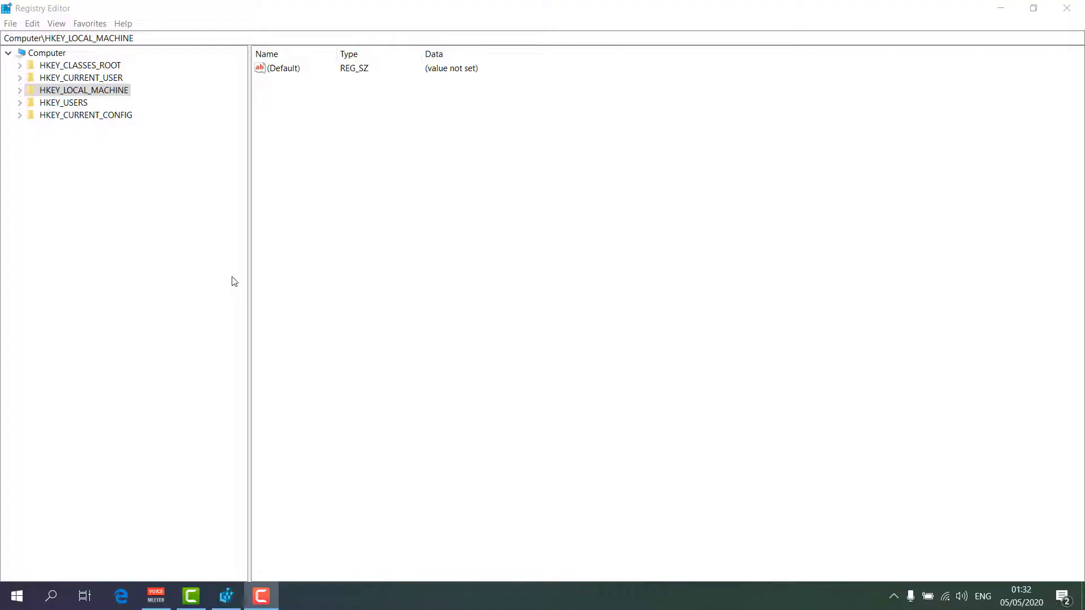
click(21, 91)
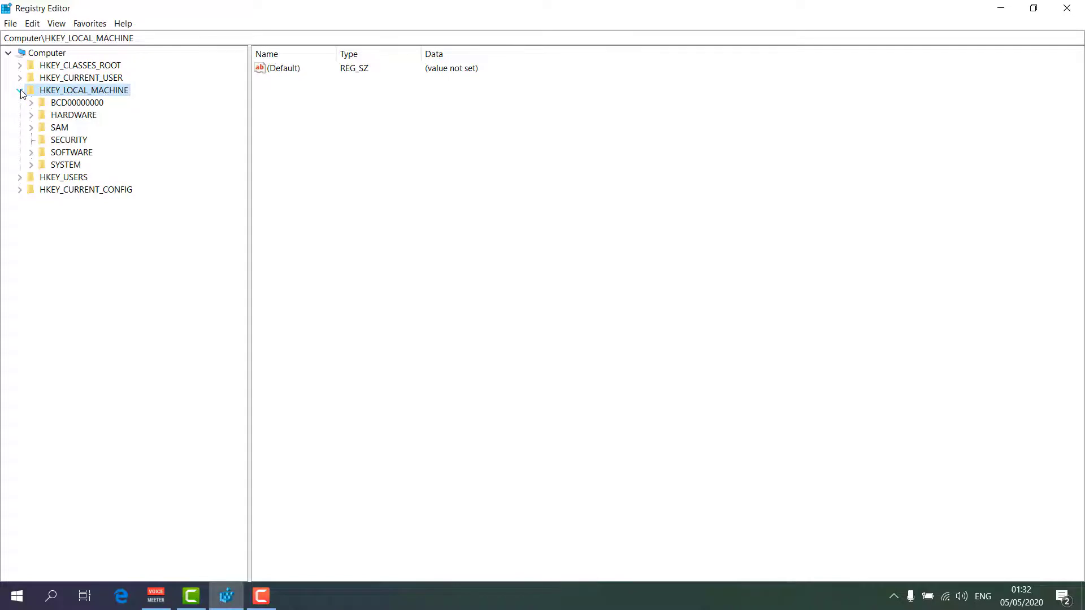
click(31, 165)
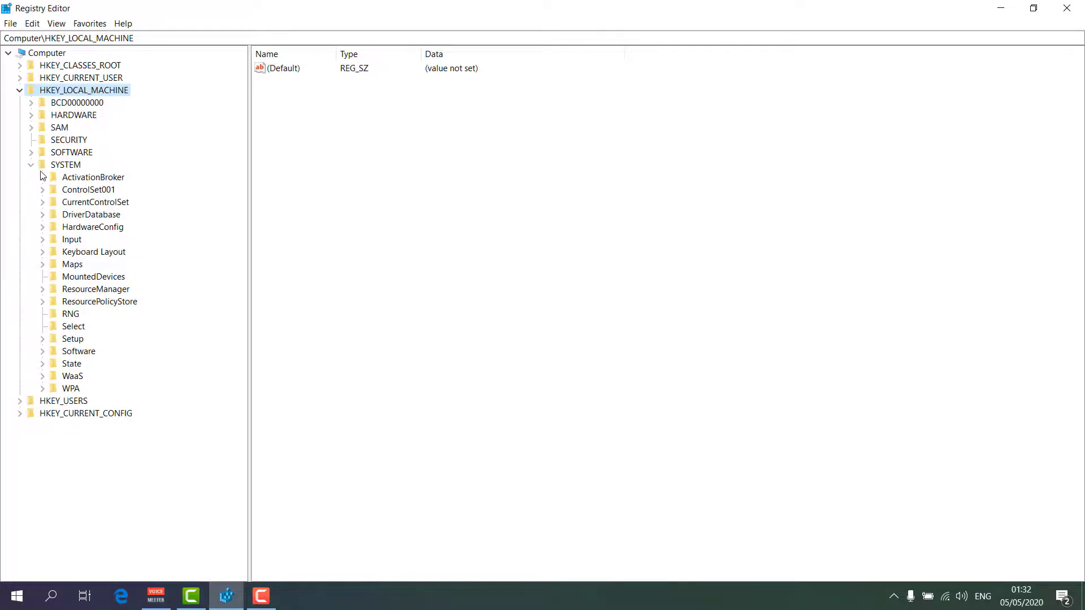
click(43, 202)
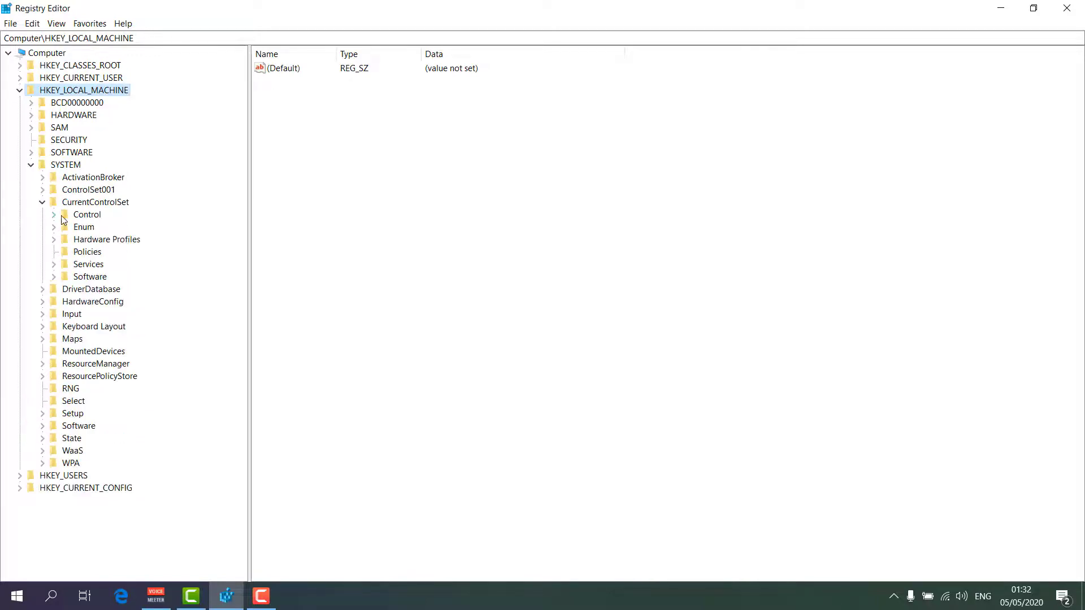
click(54, 214)
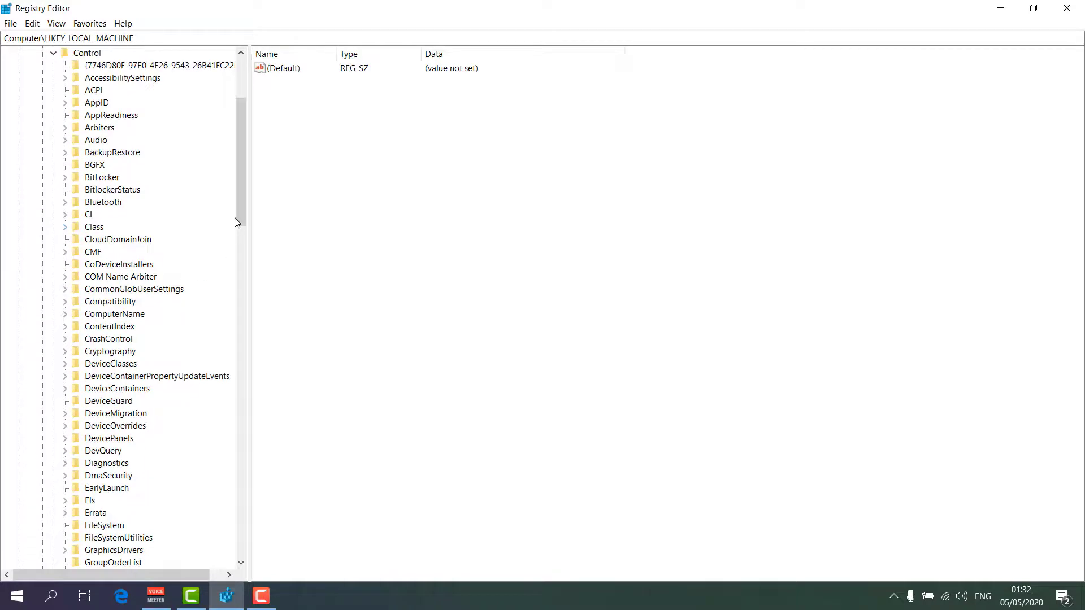
drag(238, 222, 235, 418)
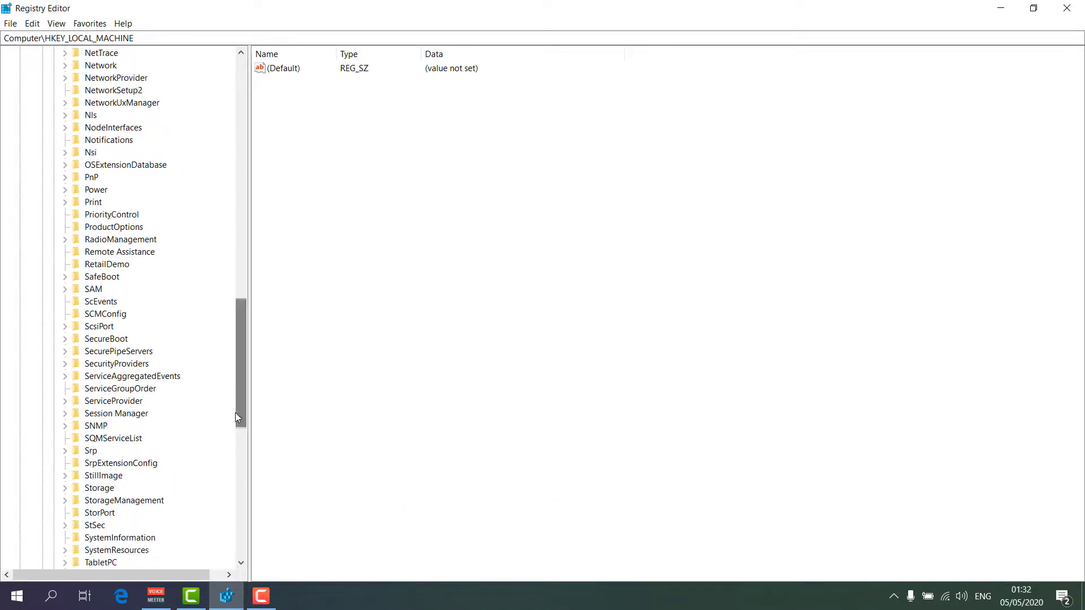
click(109, 416)
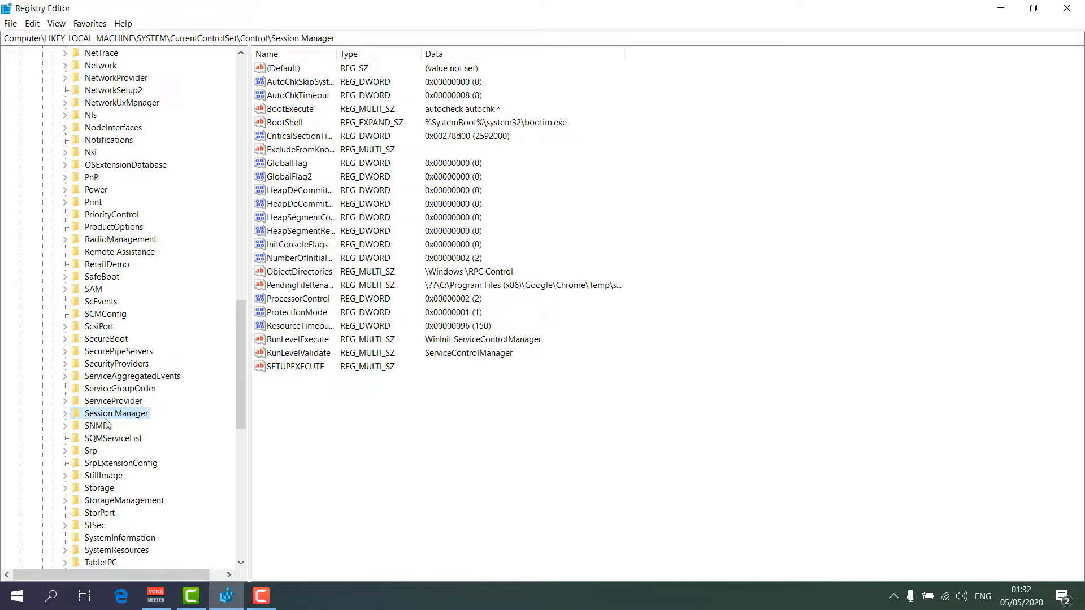
In Memory Management, enter 1 for ClearPageFileAtShutdown, then close the editor without saving.
click(67, 416)
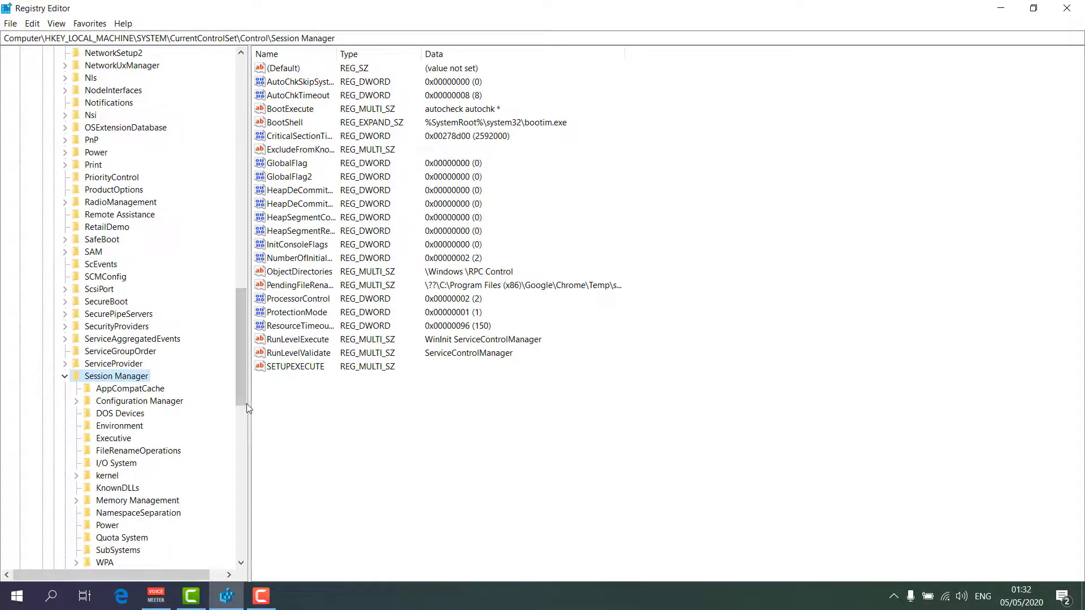
click(144, 502)
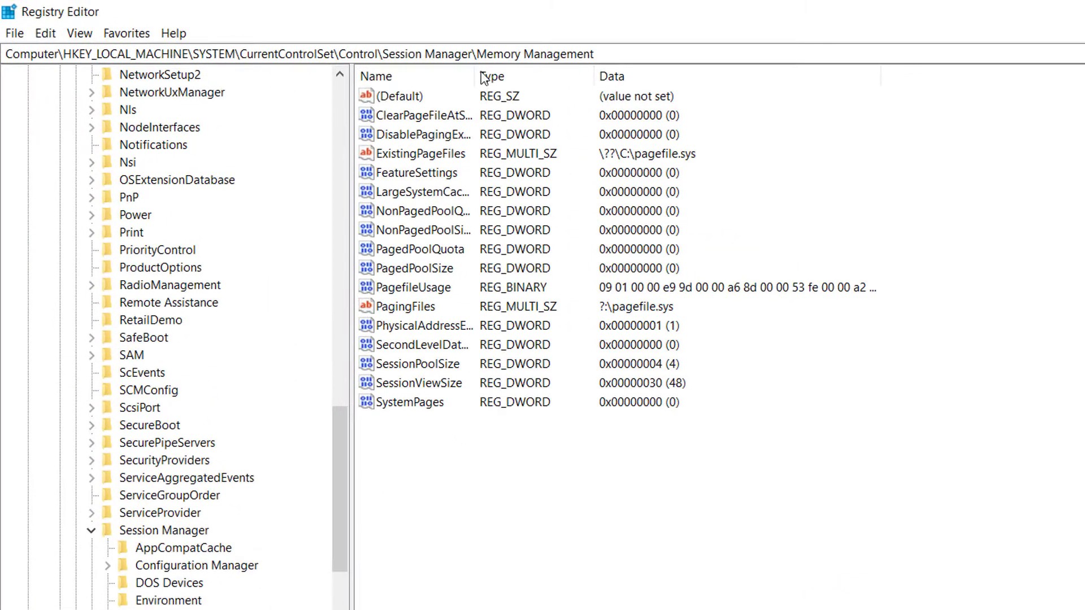
drag(480, 71, 576, 73)
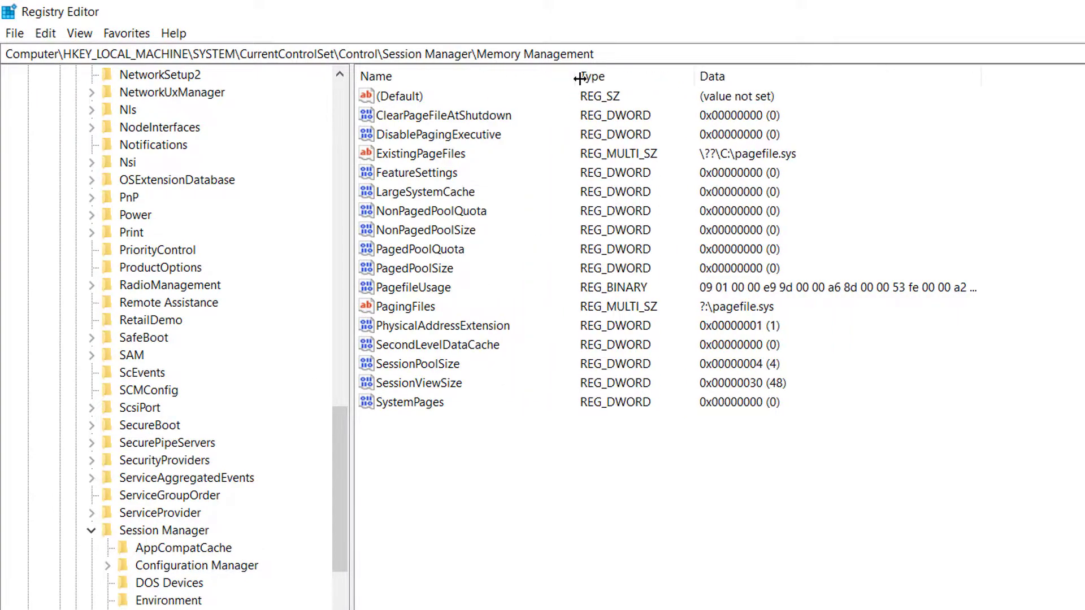
click(463, 116)
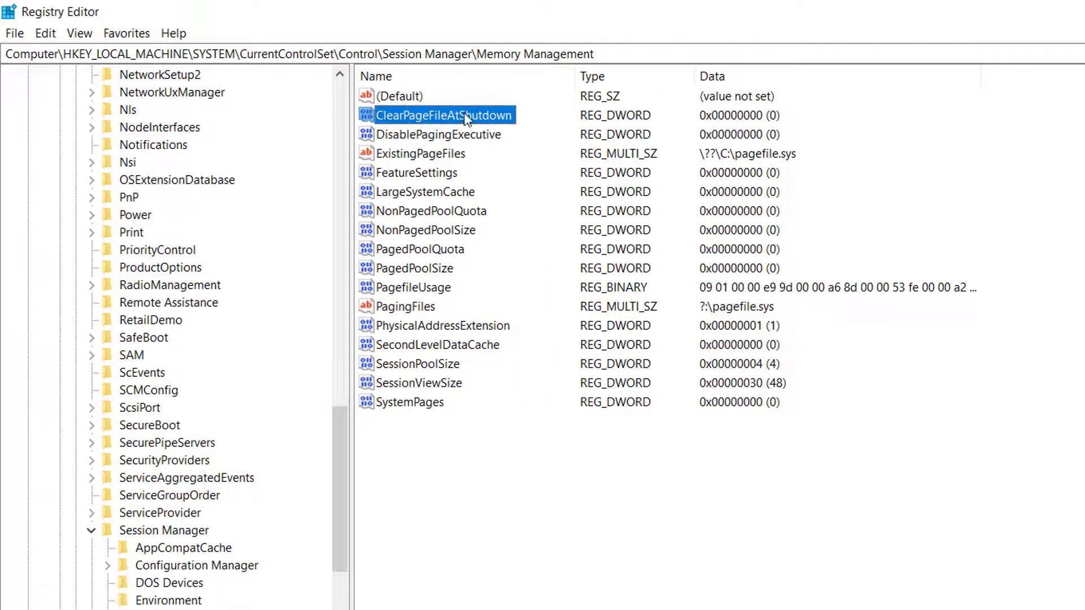
right_click(463, 116)
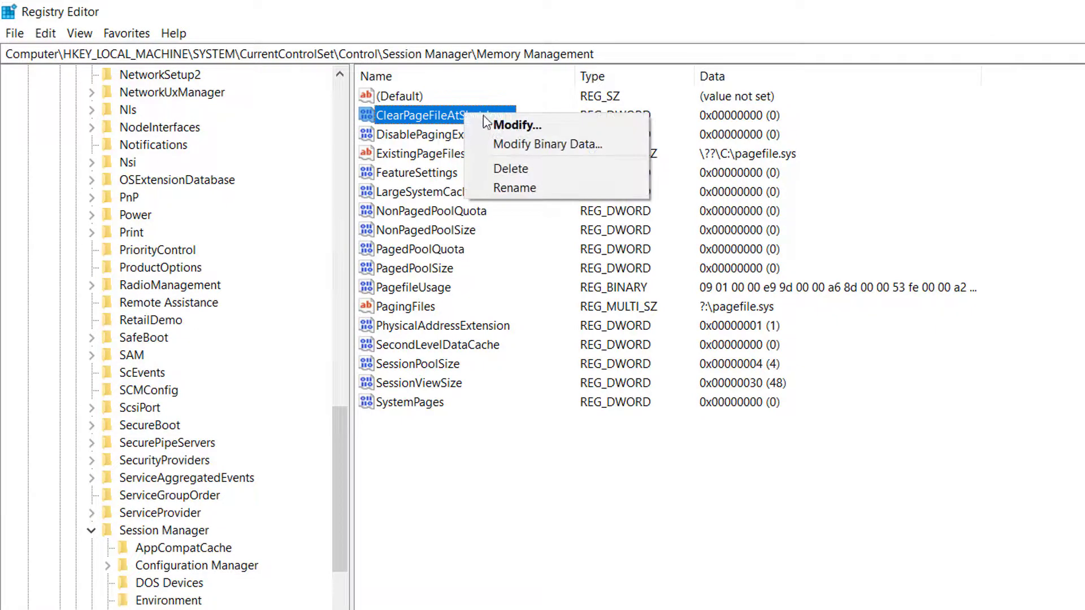
click(500, 125)
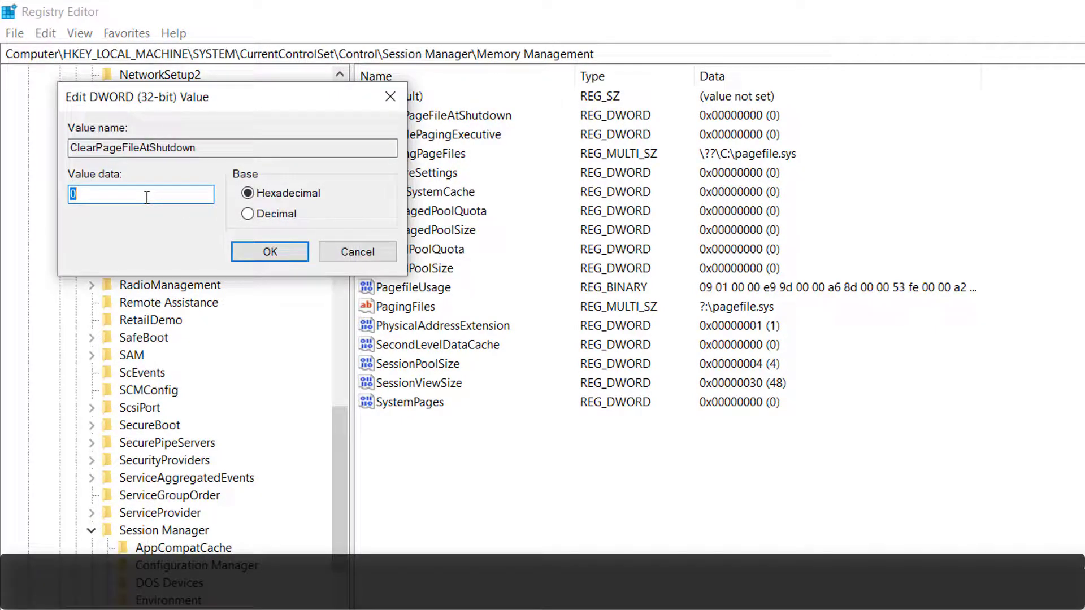
text(1)
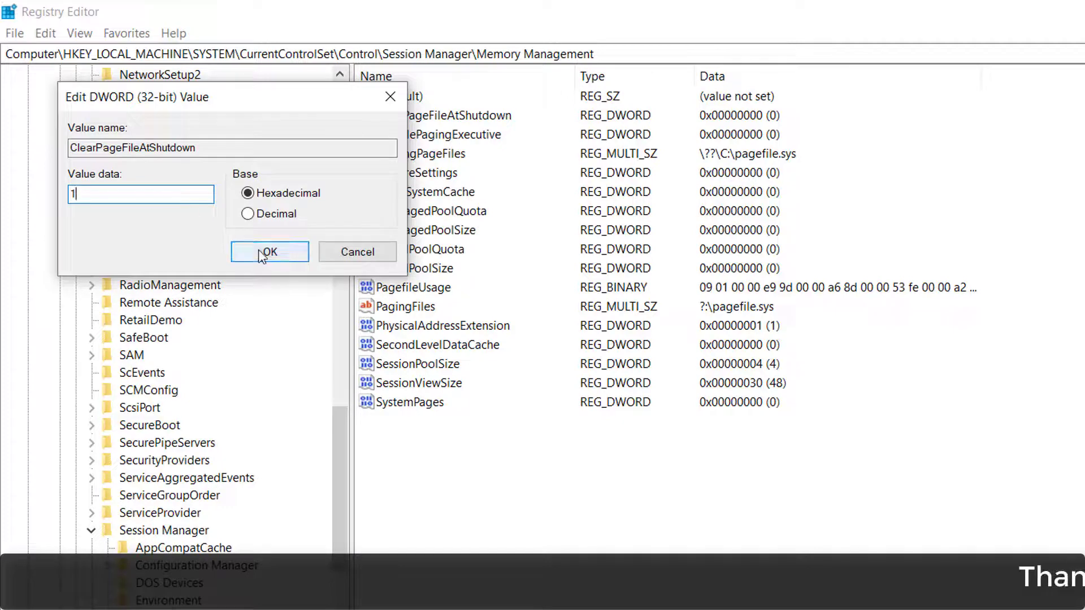
click(390, 96)
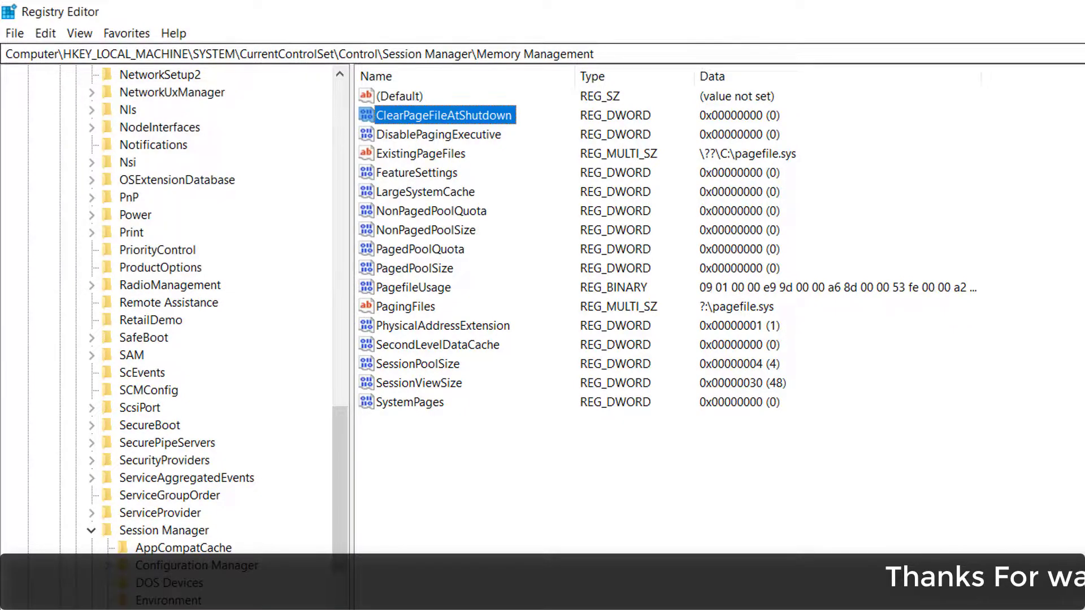